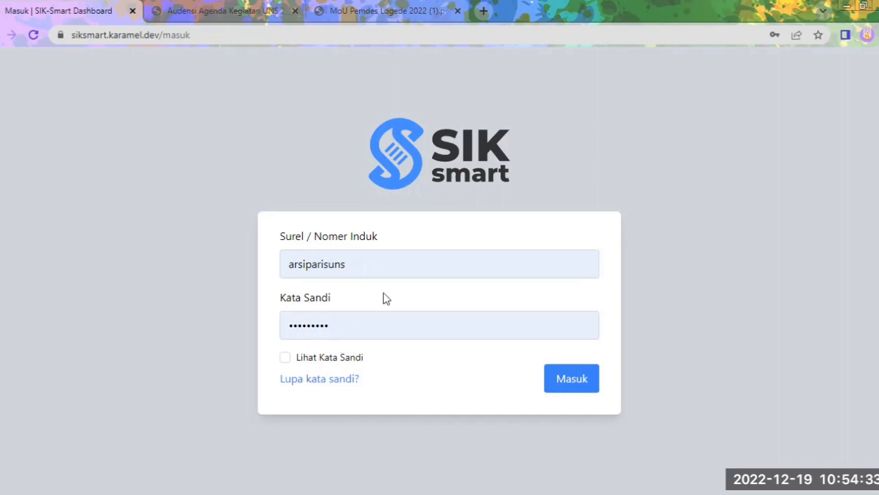
Sign in with the prefilled credentials and start a new entry in Registrasi Arsip
click(551, 386)
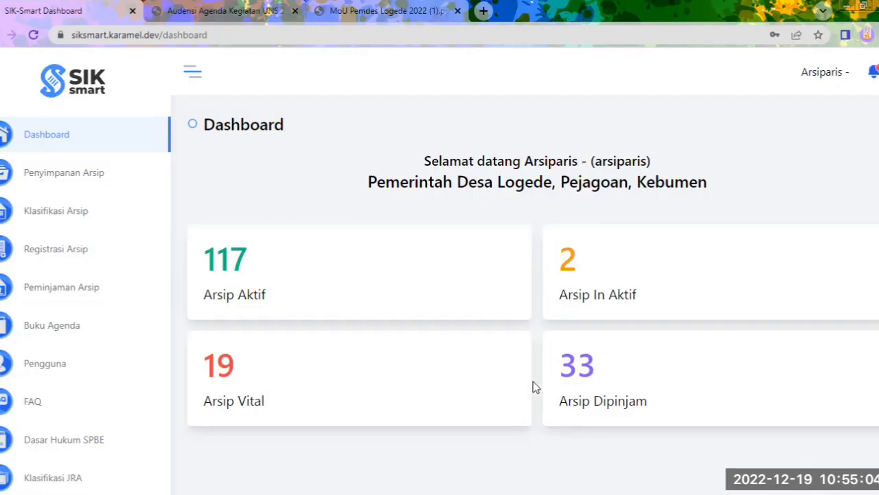
click(60, 252)
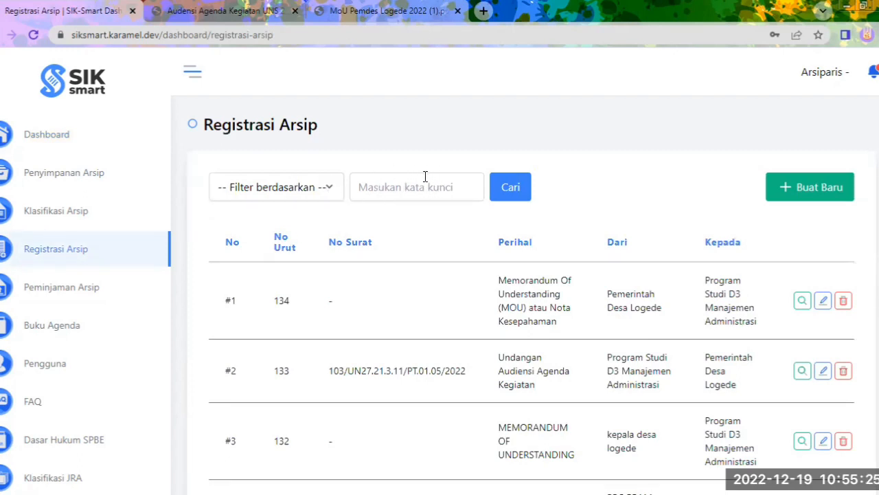
click(800, 193)
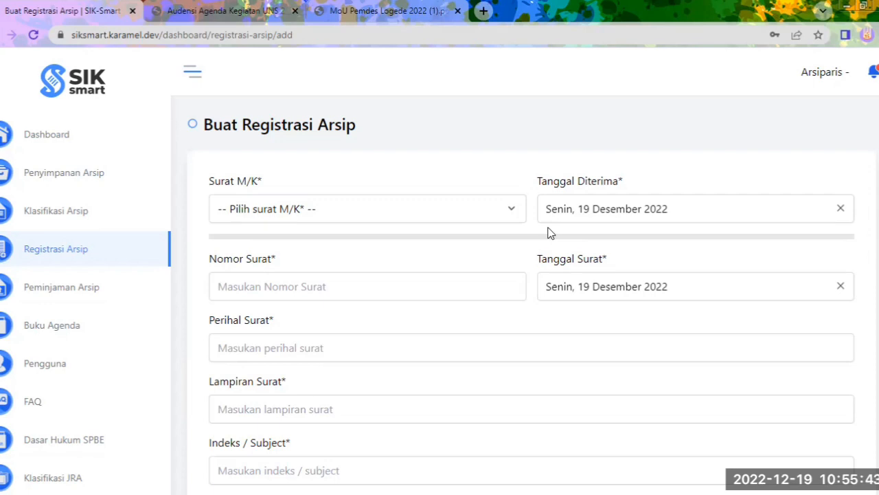
Set Surat M/K to Surat Masuk and Tanggal Diterima to 8 Agustus 2022, following the date in the Audensi Agenda Kegiatan UNS PDF
click(470, 216)
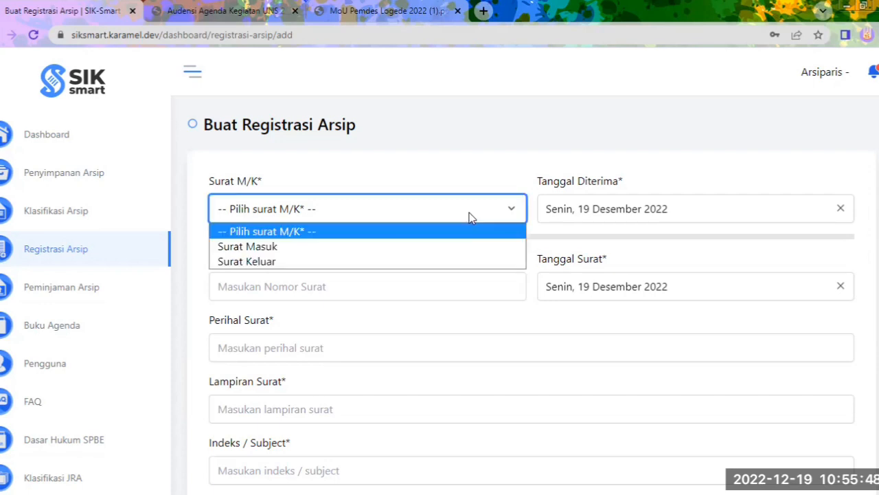
click(450, 252)
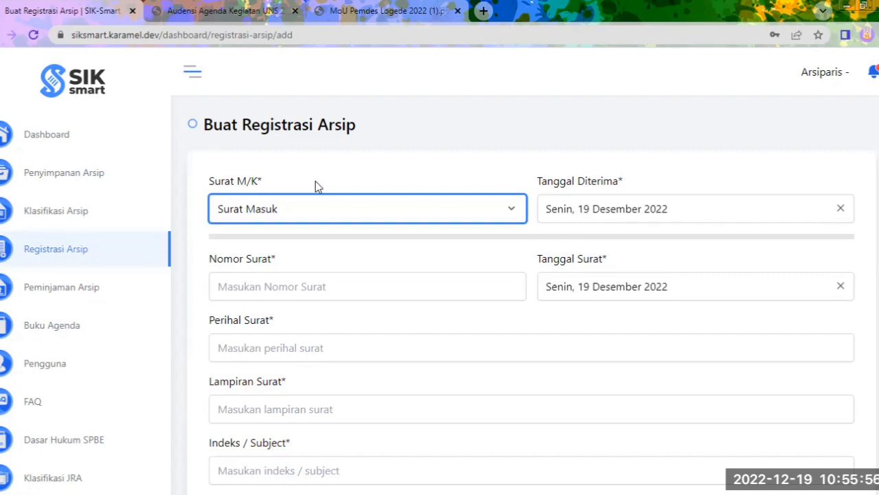
click(240, 20)
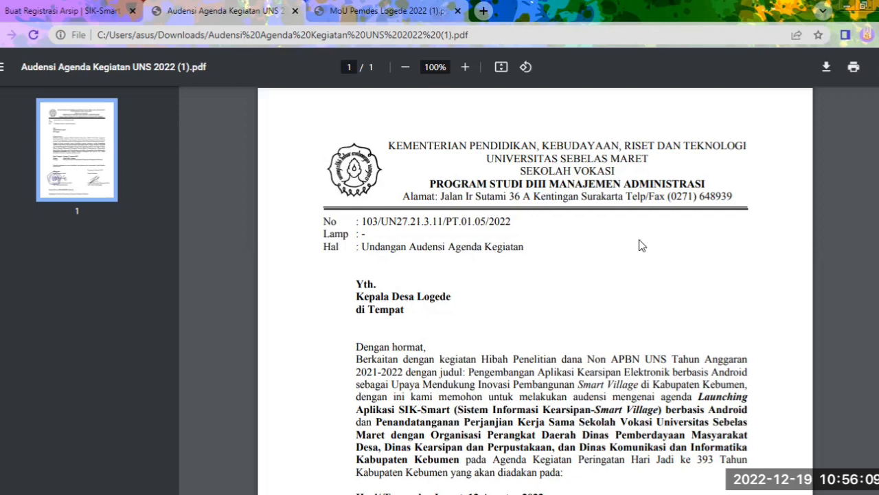
scroll(641, 245, down, 4)
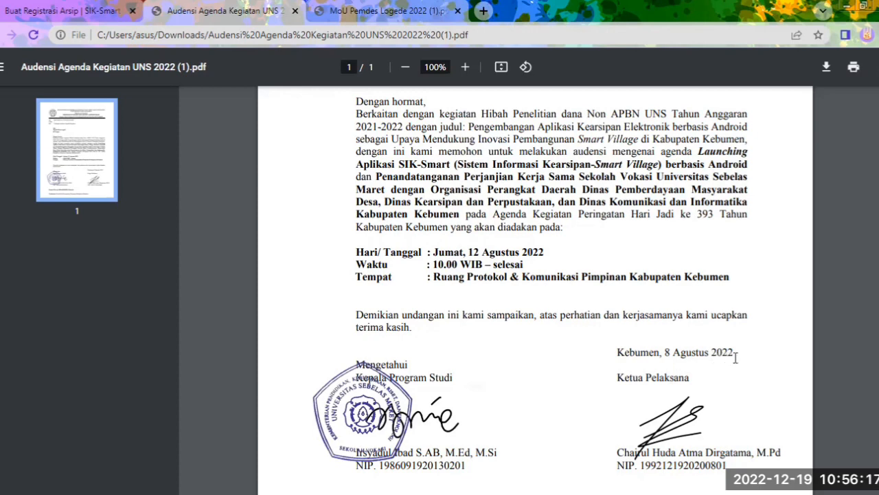
click(16, 13)
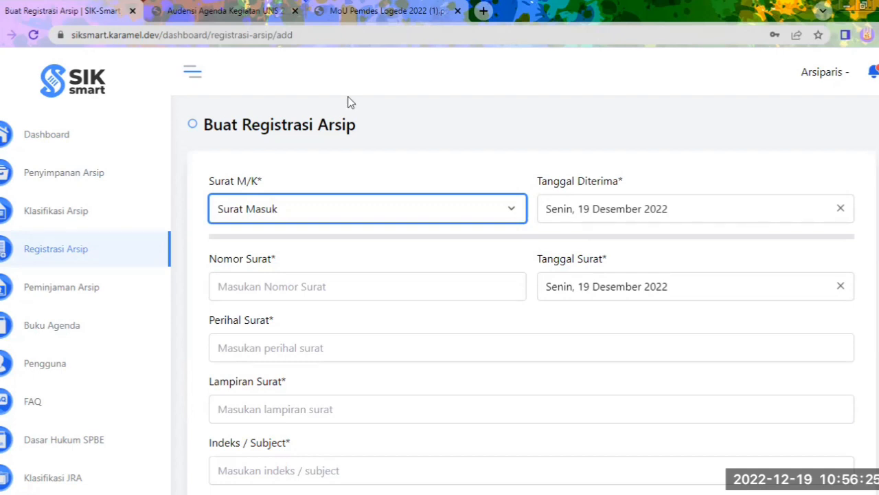
click(774, 220)
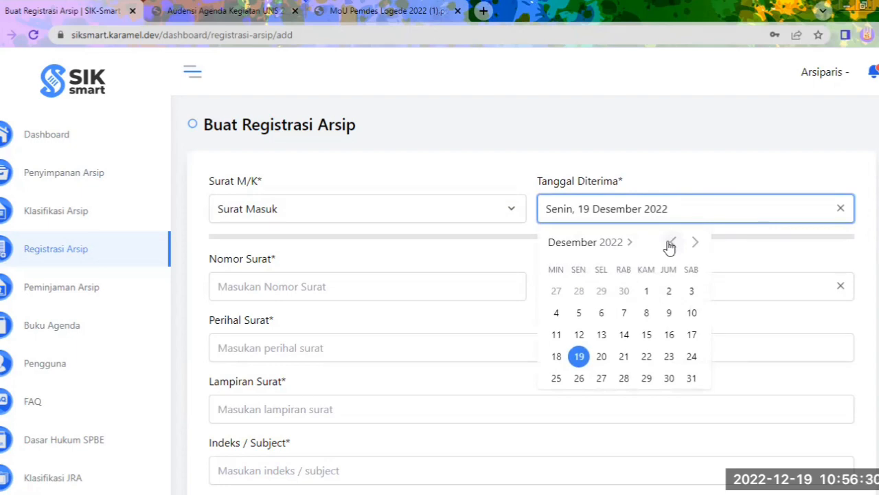
key(ctrl+Tab)
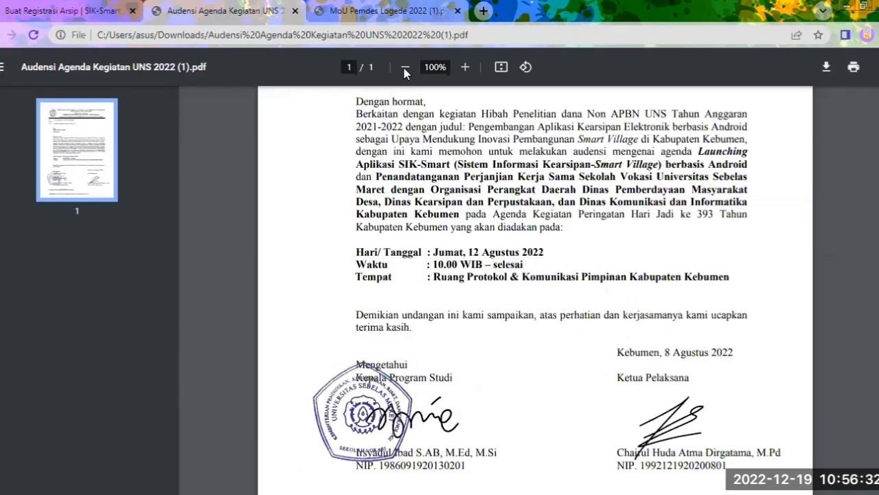
click(103, 10)
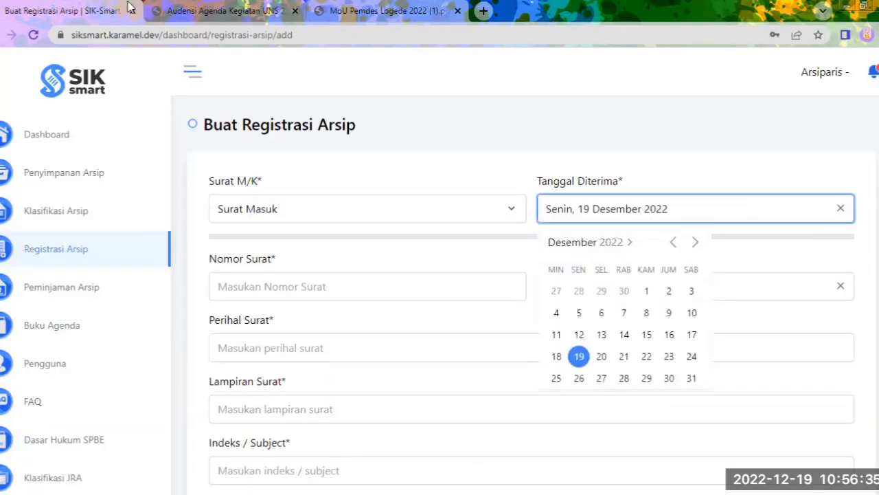
click(597, 248)
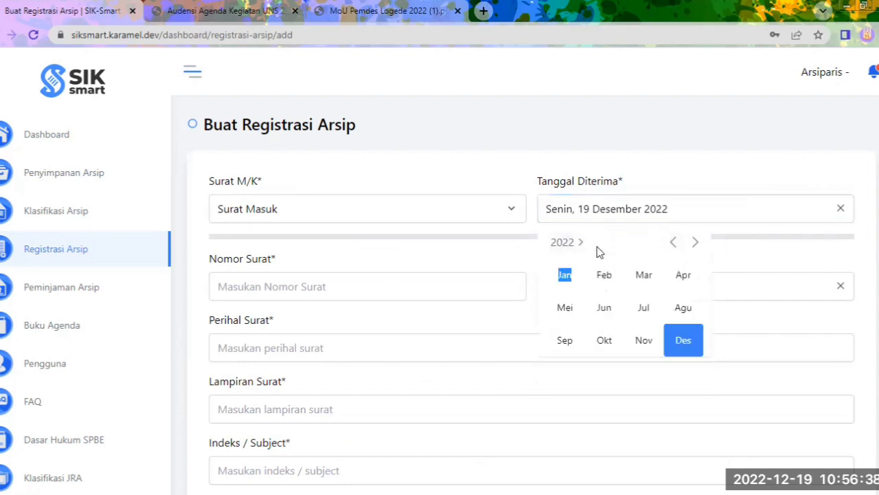
click(684, 307)
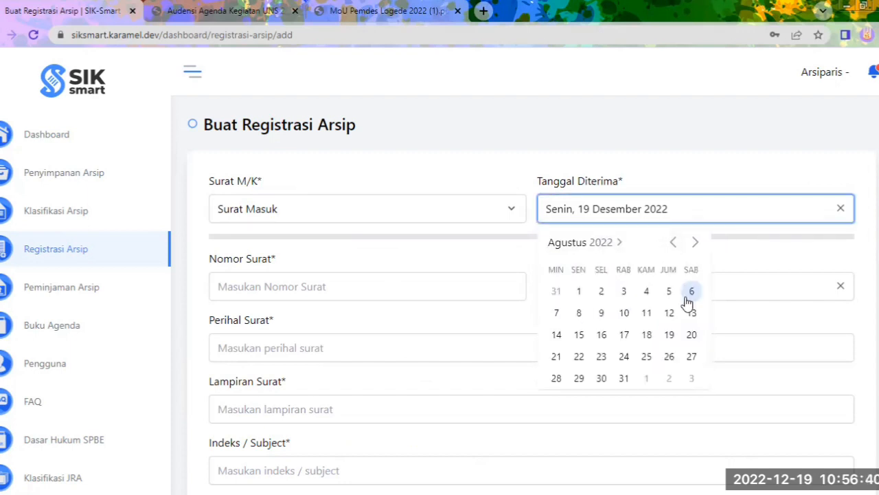
click(579, 313)
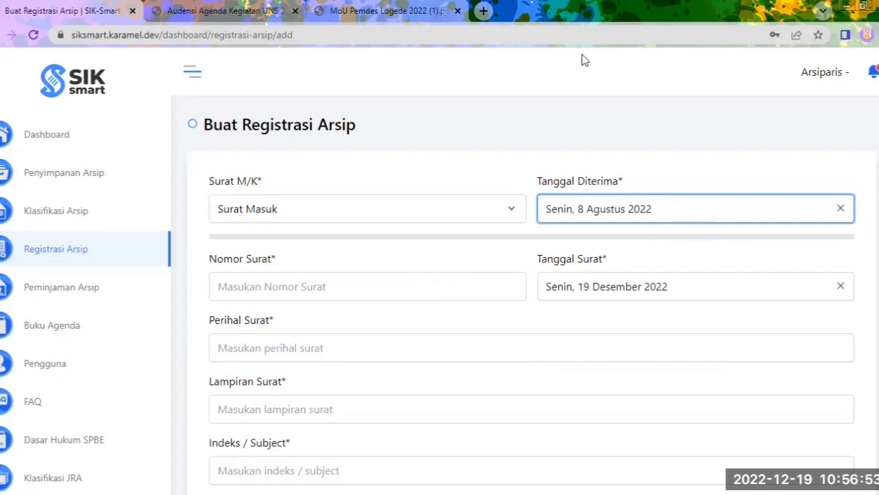
click(594, 72)
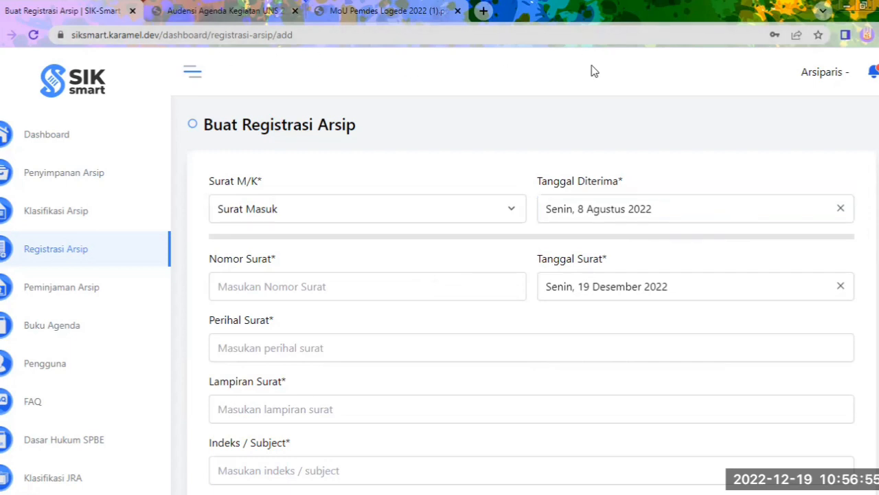
Copy the letter number from the Audensi PDF into Nomor Surat as 103/UN27.21.3.11/PT.01.05/2022, without the leading colon
click(148, 12)
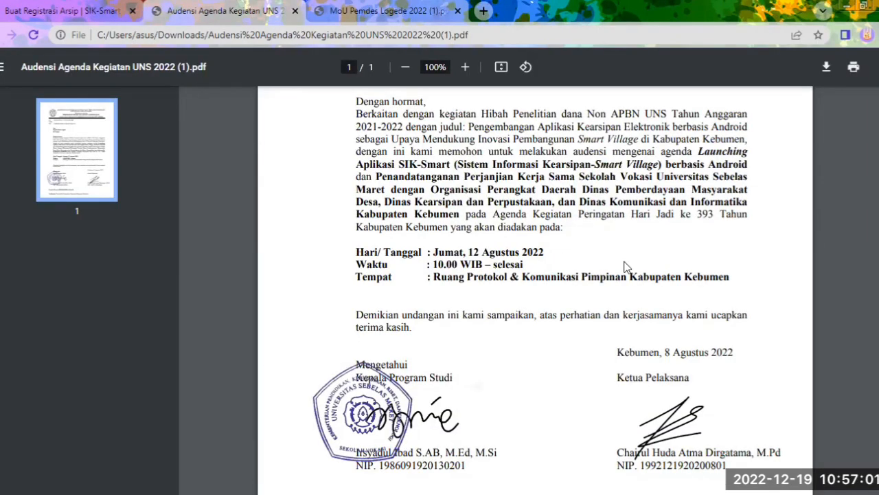
scroll(627, 267, up, 3)
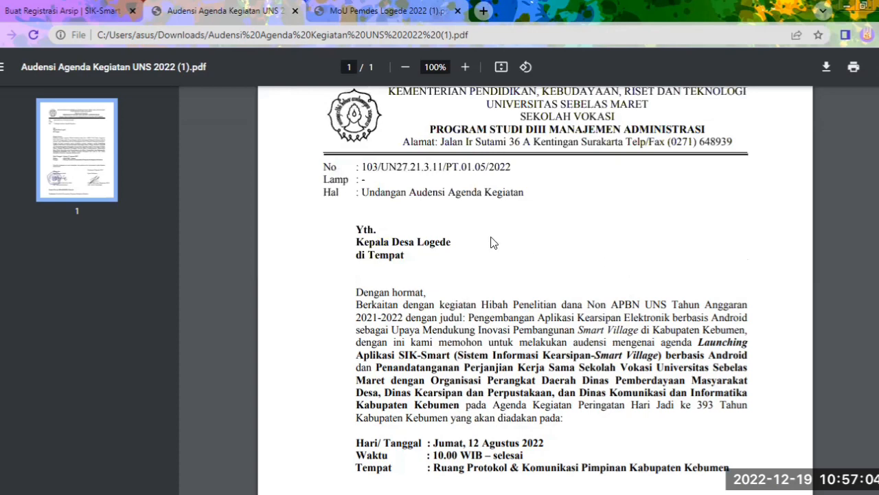
drag(362, 167, 525, 170)
key(ctrl+c)
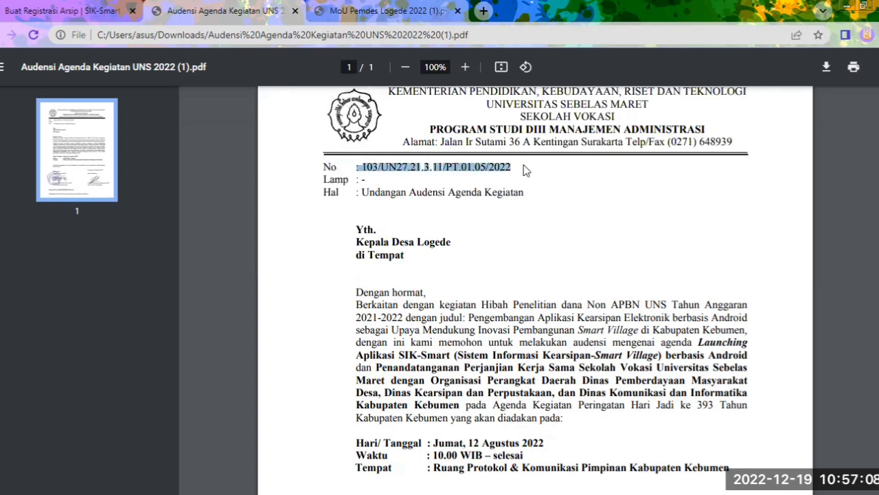
click(269, 171)
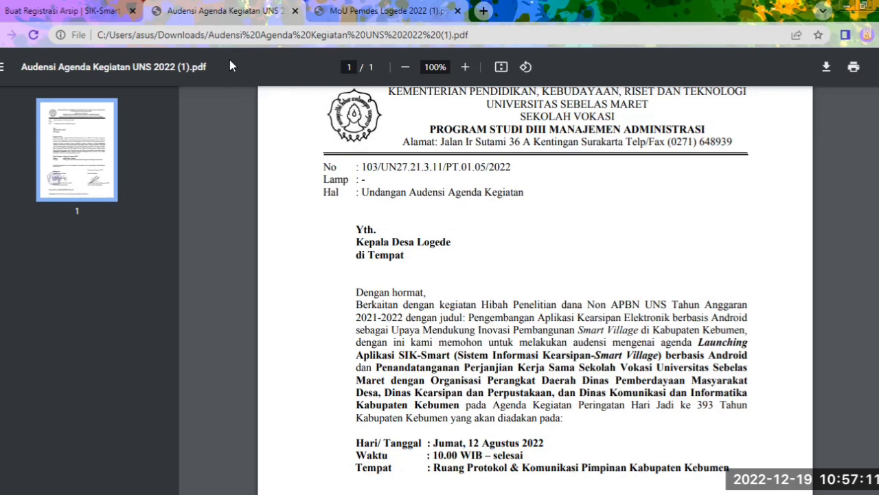
click(89, 8)
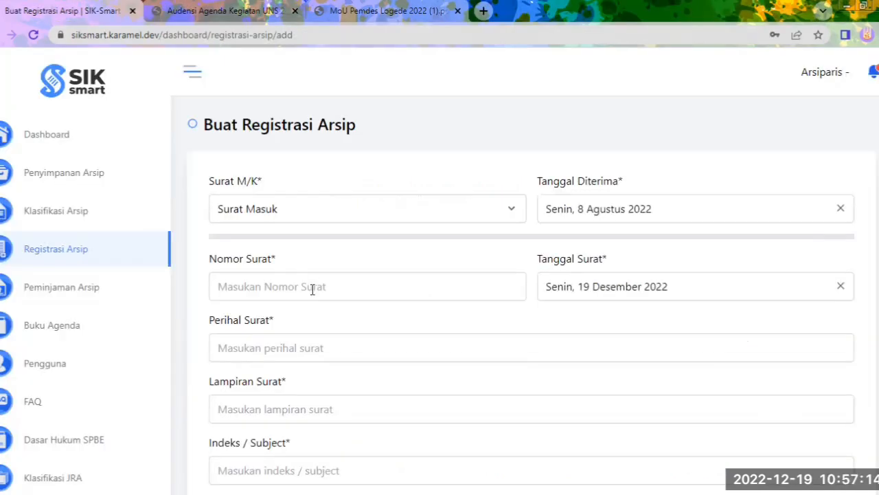
click(299, 274)
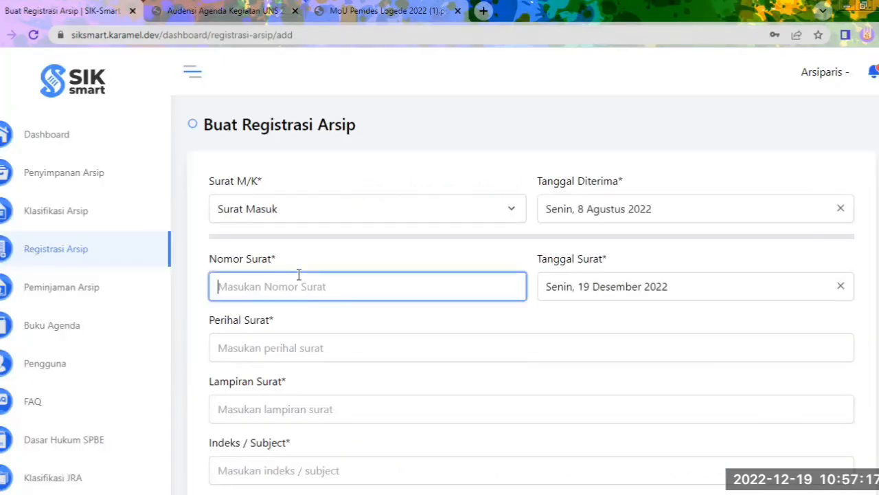
key(ctrl+v)
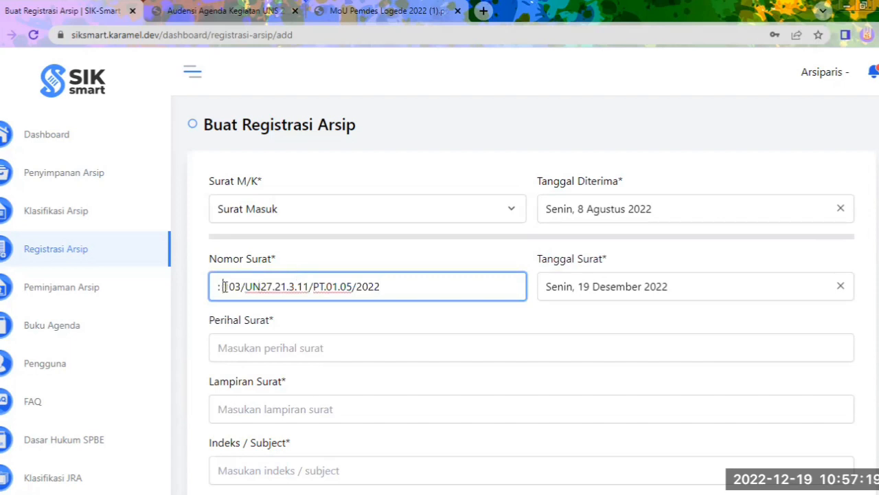
click(224, 286)
key(BackSpace)
key(BackSpace)
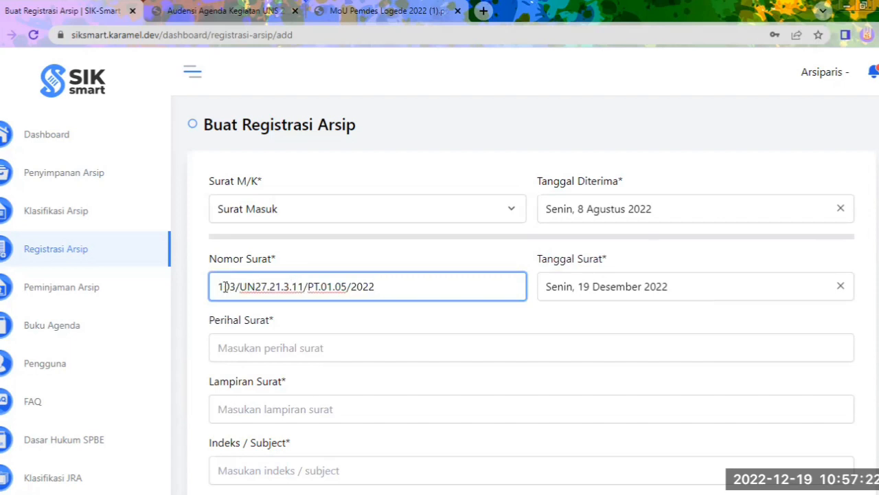
Set Tanggal Surat to 8 Agustus 2022
click(639, 287)
click(673, 321)
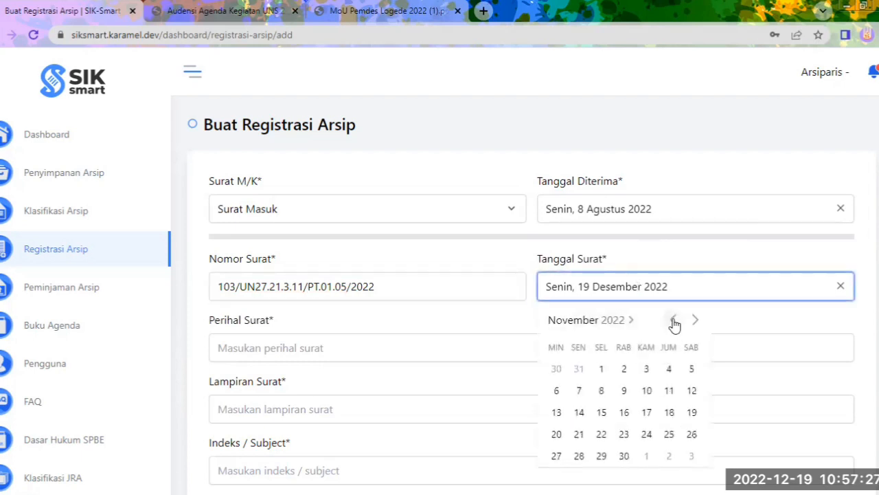
click(676, 323)
click(678, 325)
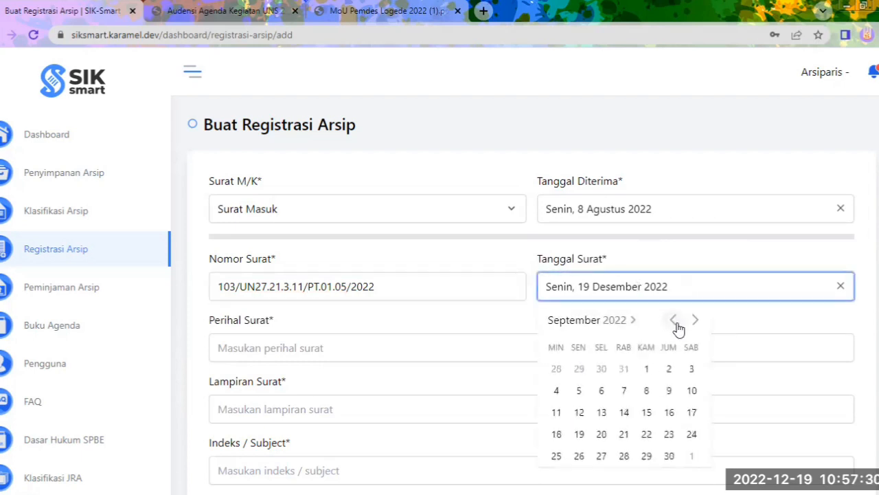
click(676, 323)
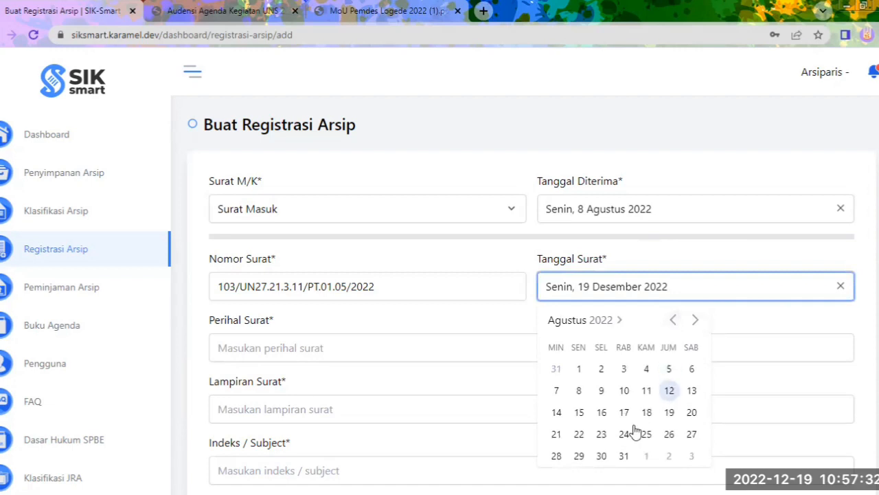
click(580, 390)
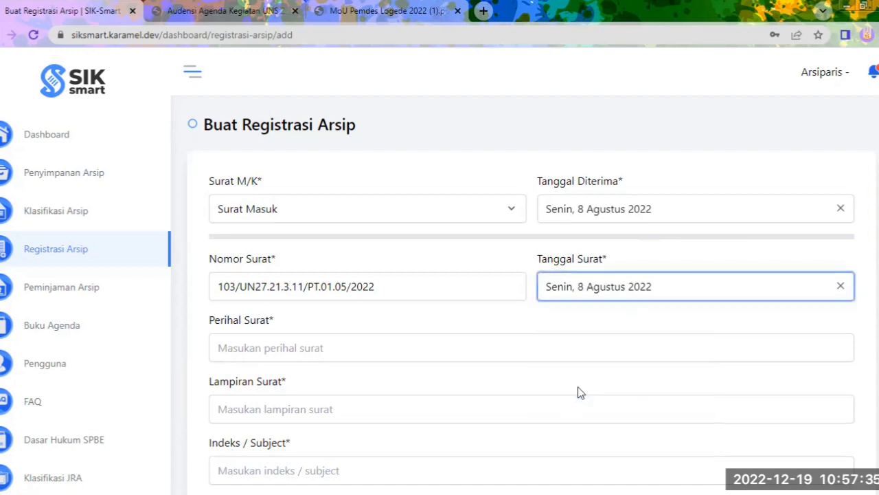
Copy "Undangan Audensi Agenda Kegiatan" from the letter PDF into Perihal Surat and enter "-" for Lampiran Surat
click(359, 345)
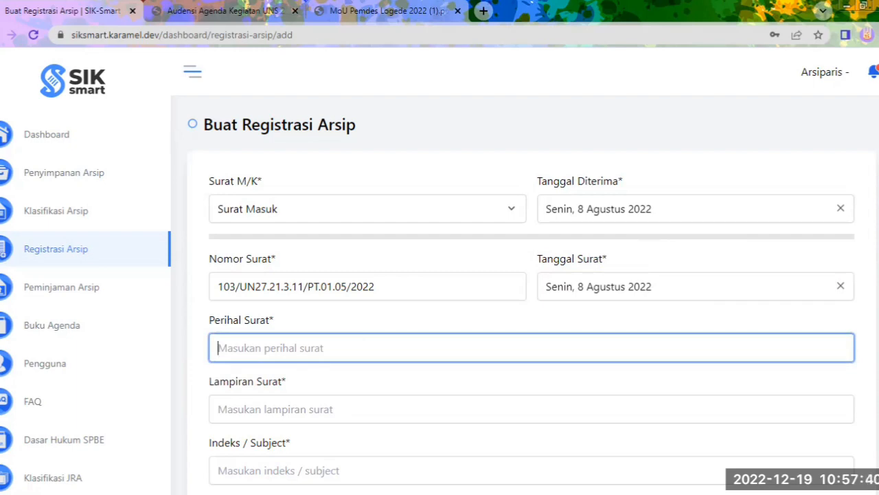
click(146, 19)
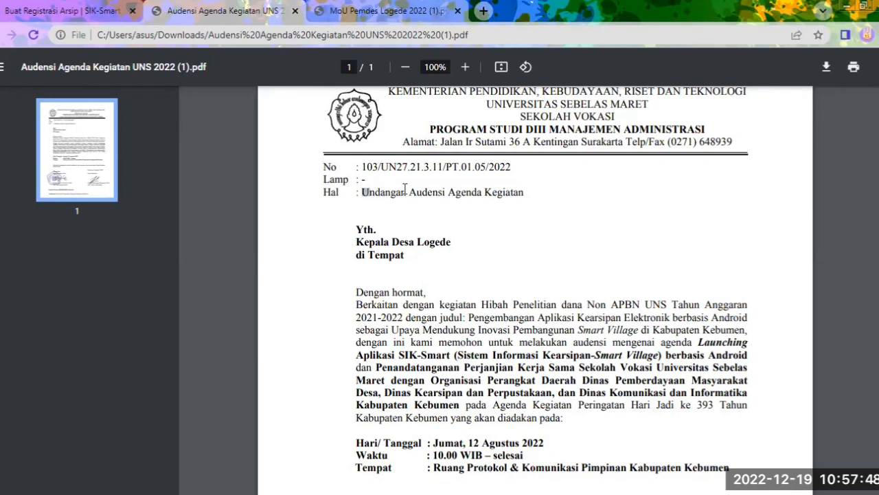
drag(362, 193, 527, 195)
key(ctrl+c)
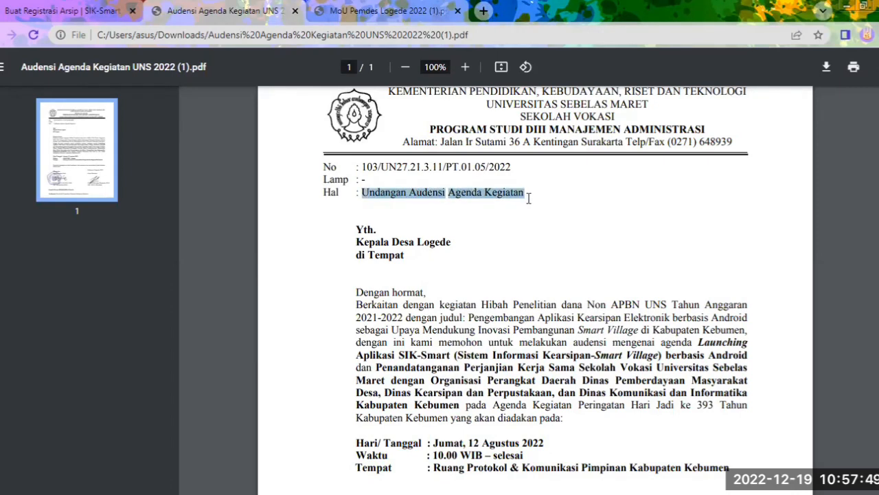
click(13, 5)
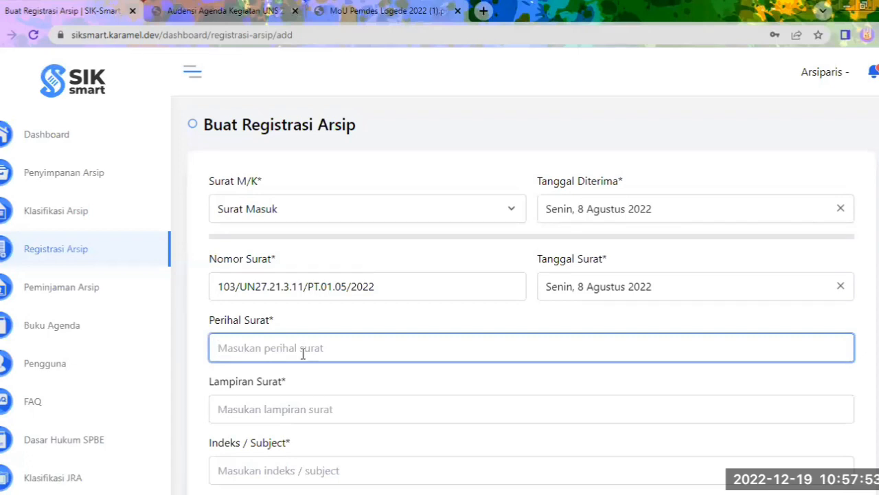
key(ctrl+v)
click(298, 411)
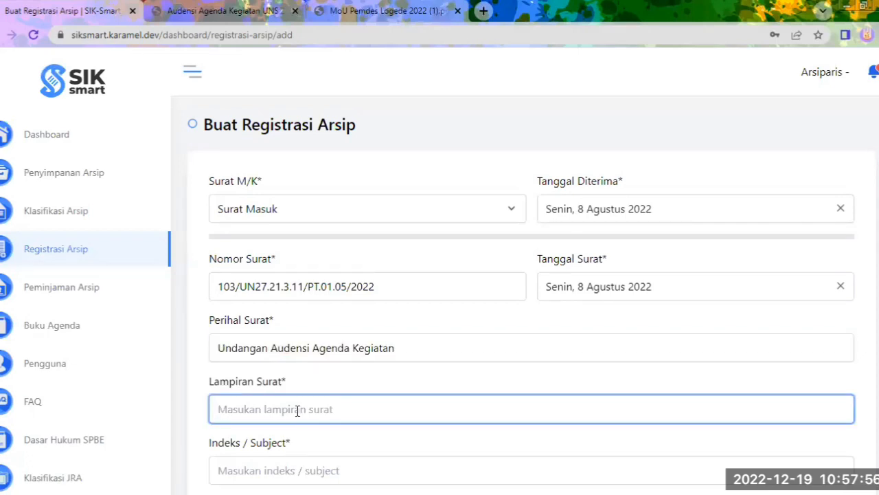
text(-)
Enter "Undangan Audensi Agenda Kegiatan" as the Indeks / Subject, reusing the copied Perihal text
scroll(298, 411, down, 1)
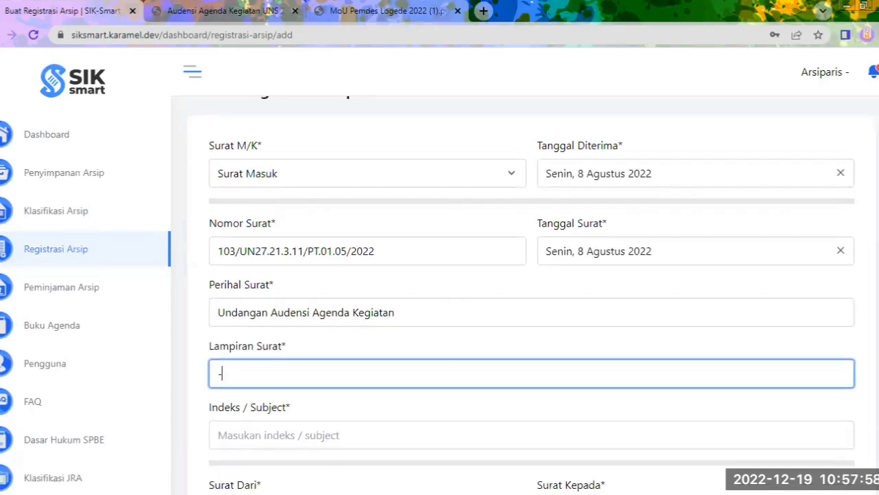
scroll(259, 284, down, 2)
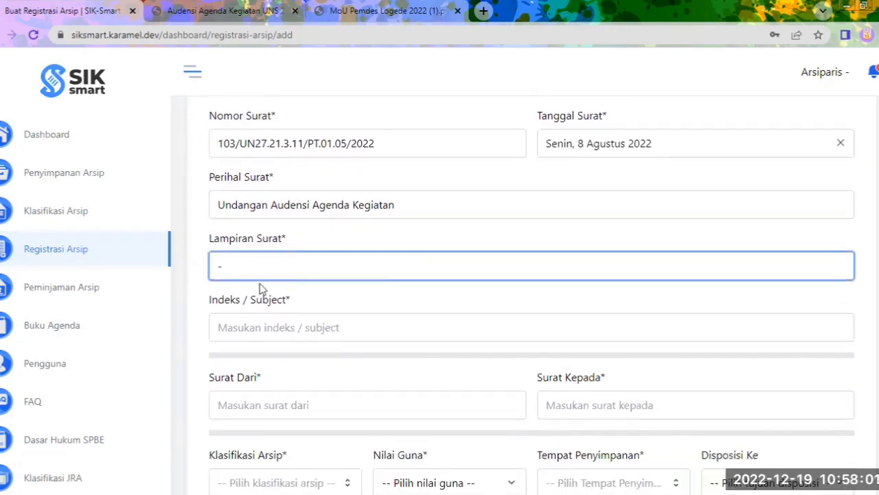
click(281, 329)
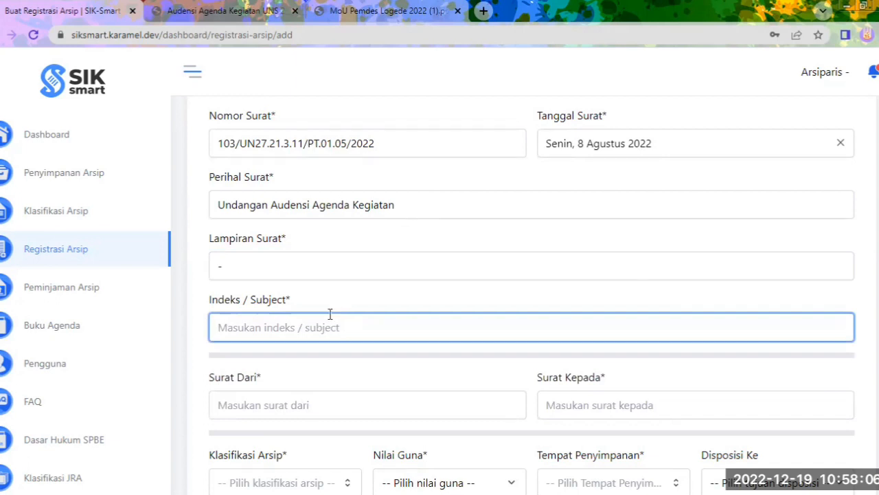
key(ctrl+v)
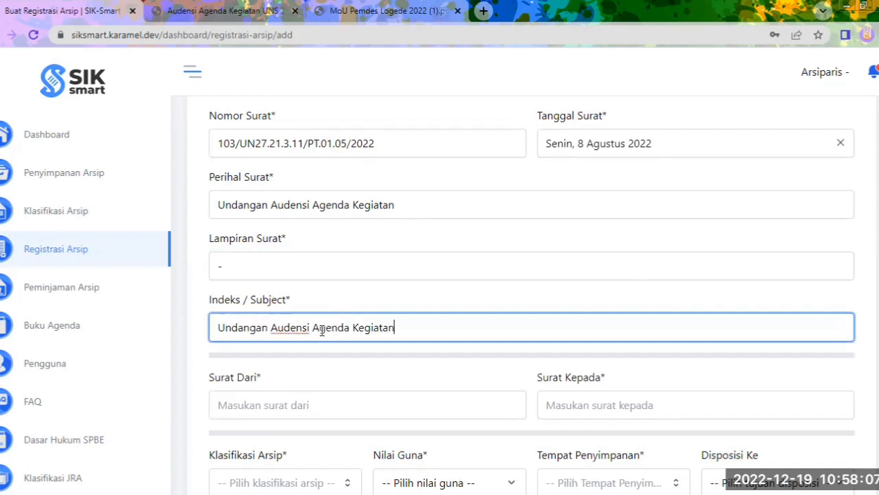
Copy "PROGRAM STUDI DIII MANAJEMEN ADMINISTRASI" from the letterhead of the Audensi PDF into Surat Dari
click(265, 406)
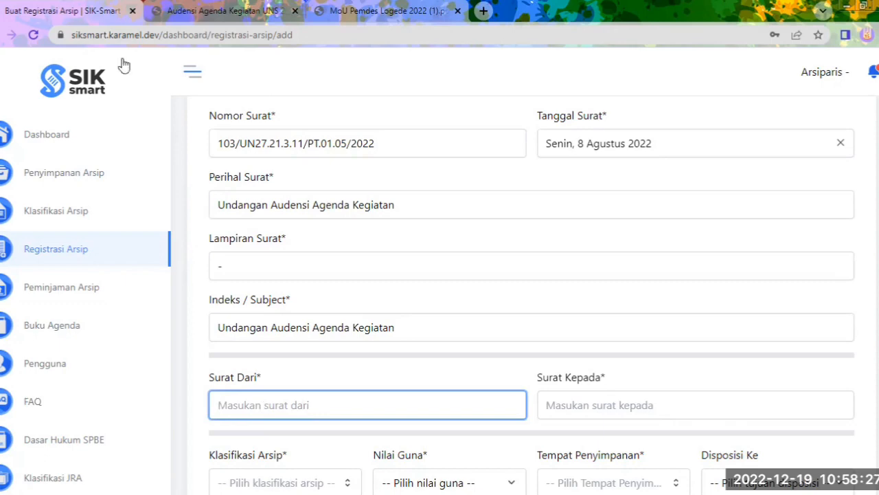
click(149, 12)
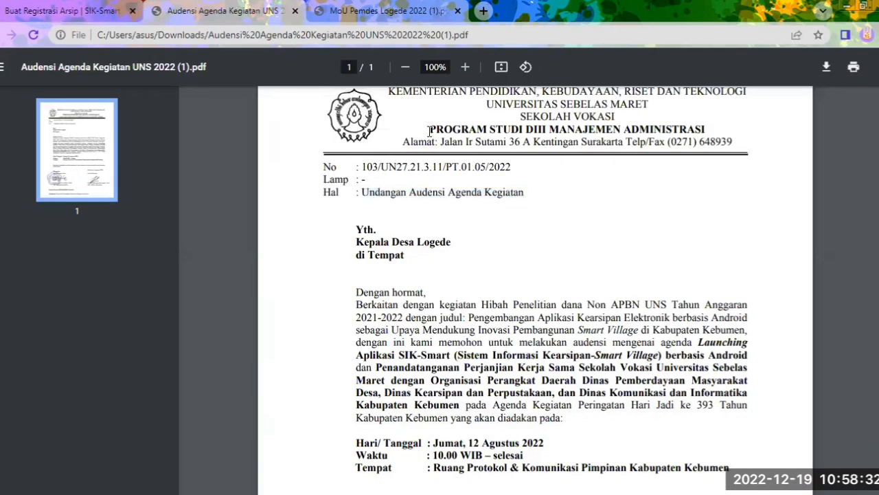
drag(427, 129, 705, 126)
key(ctrl+c)
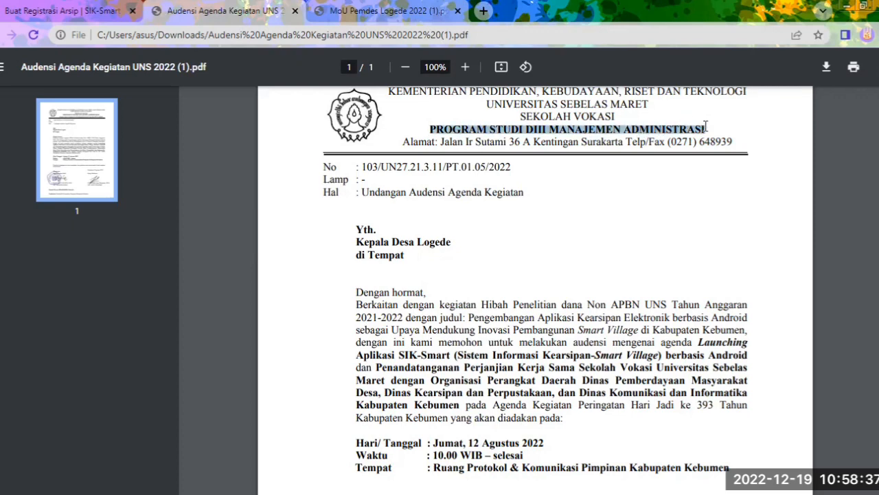
click(49, 11)
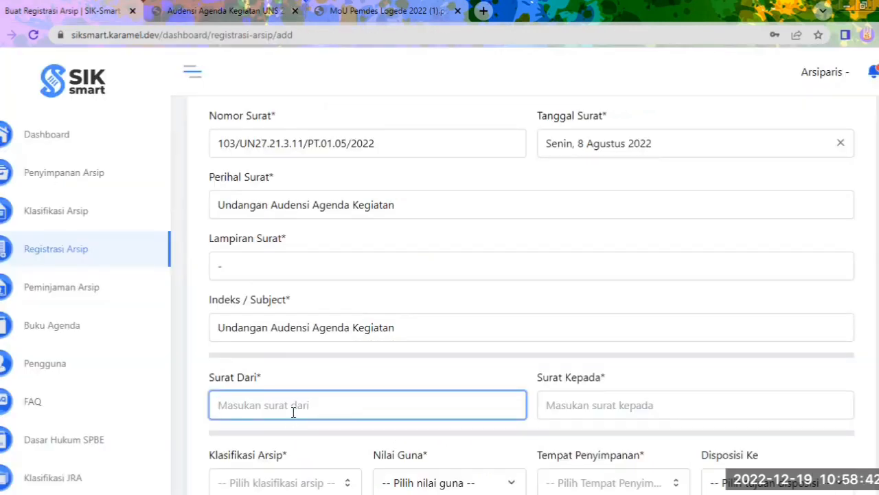
key(ctrl+v)
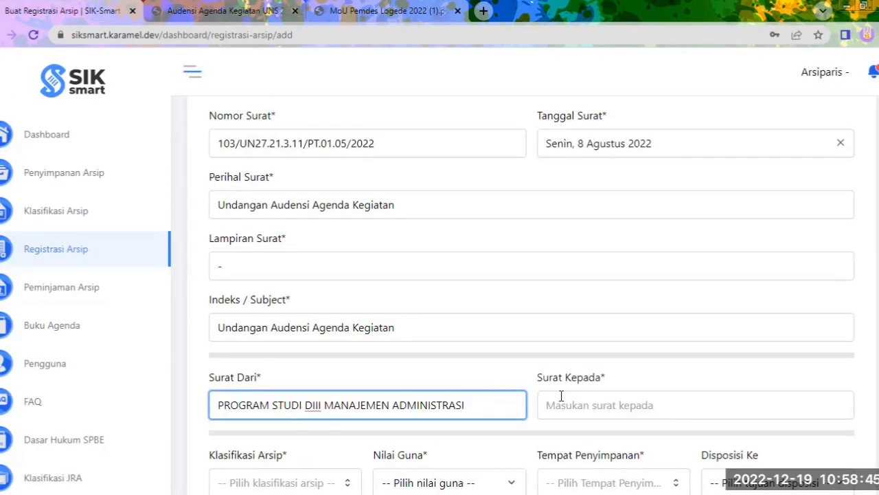
Copy the addressee "Kepala Desa Logede" from the Audensi PDF into Surat Kepada
click(557, 400)
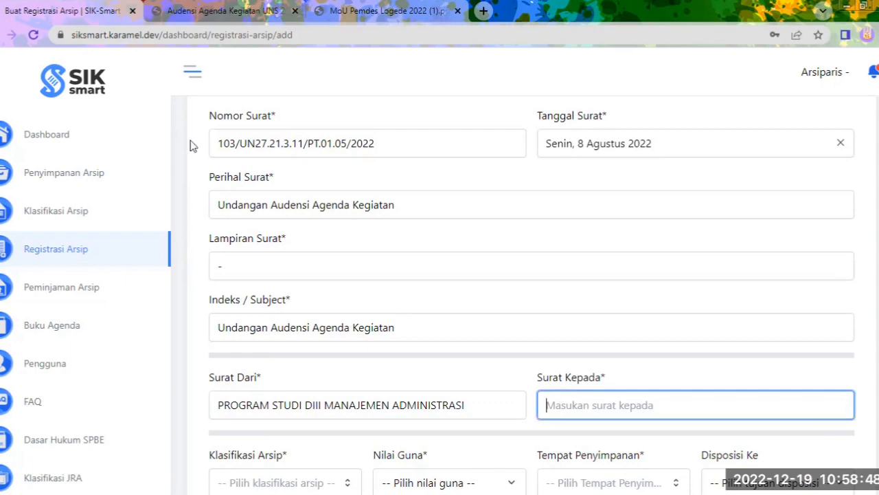
click(148, 11)
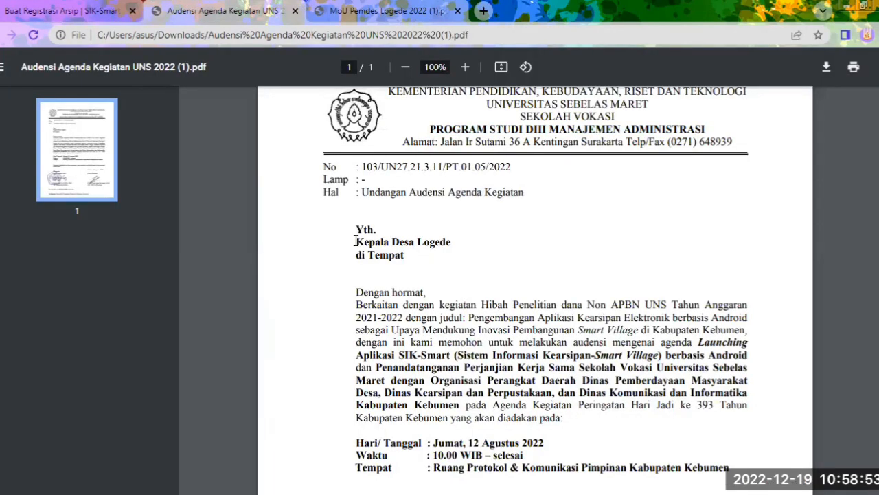
drag(355, 241, 457, 241)
key(ctrl+c)
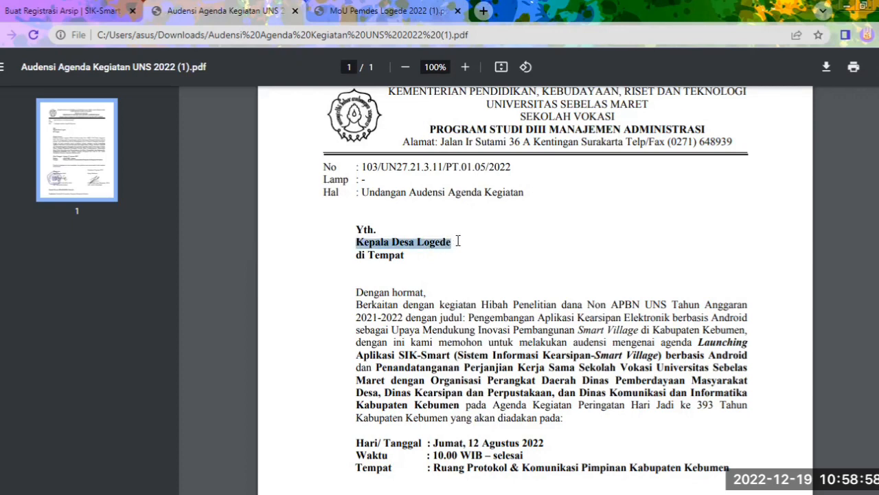
click(90, 11)
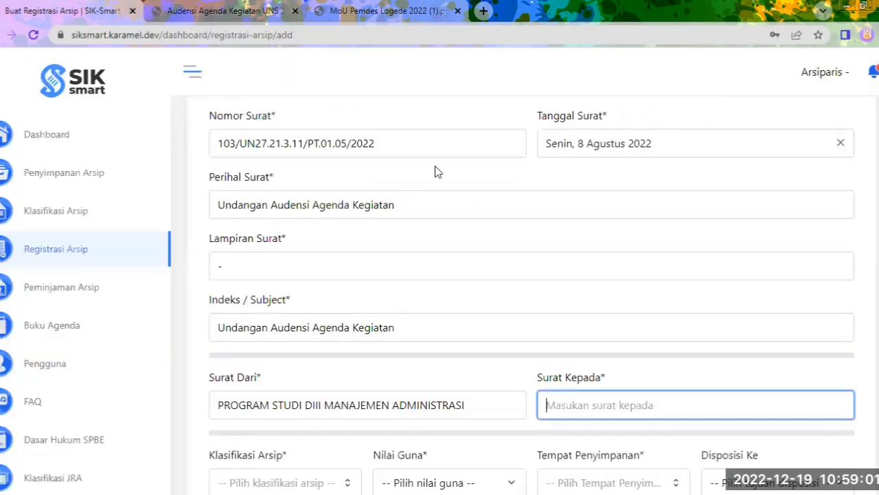
key(ctrl+v)
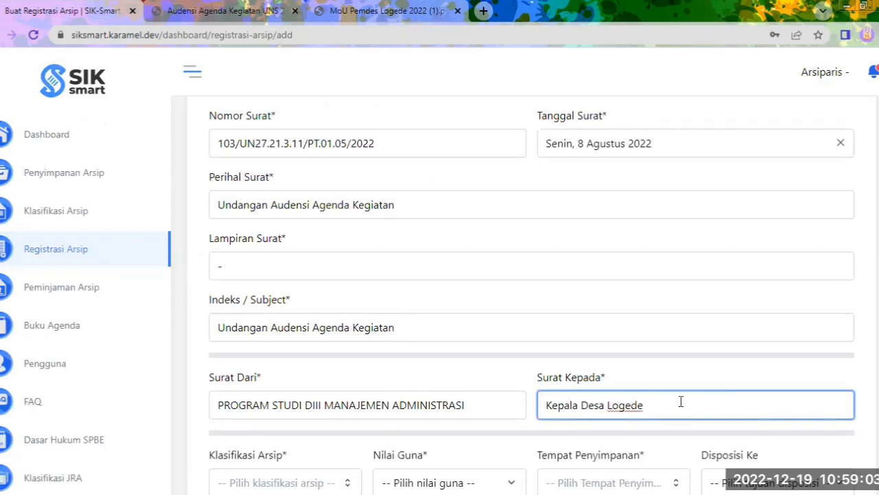
Set Klasifikasi Arsip to 000 Umum zzz and Nilai Guna to Administratif
scroll(281, 268, down, 2)
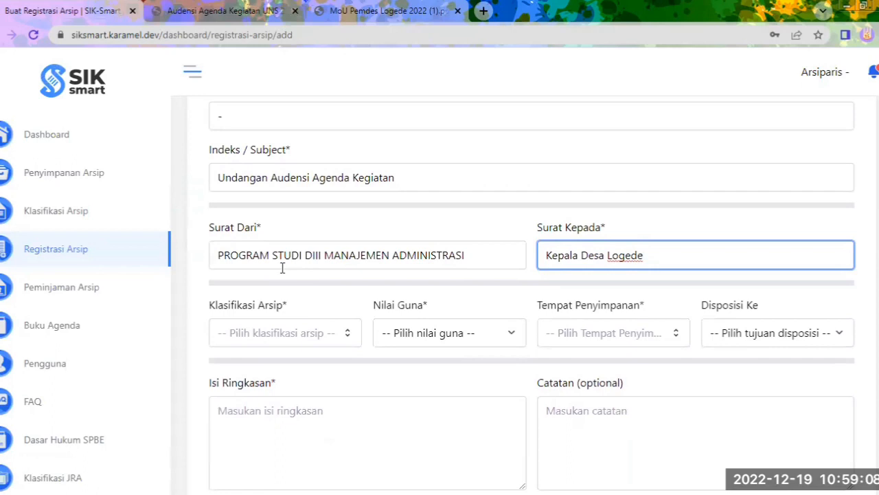
click(350, 335)
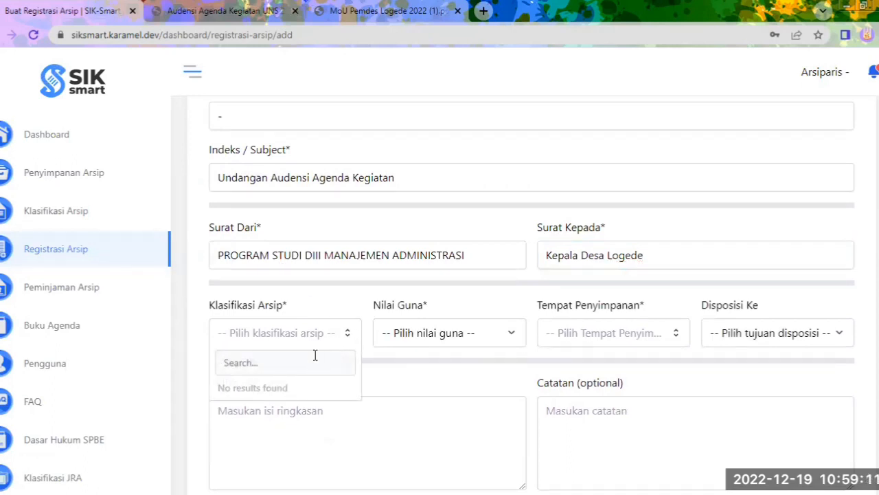
text(000)
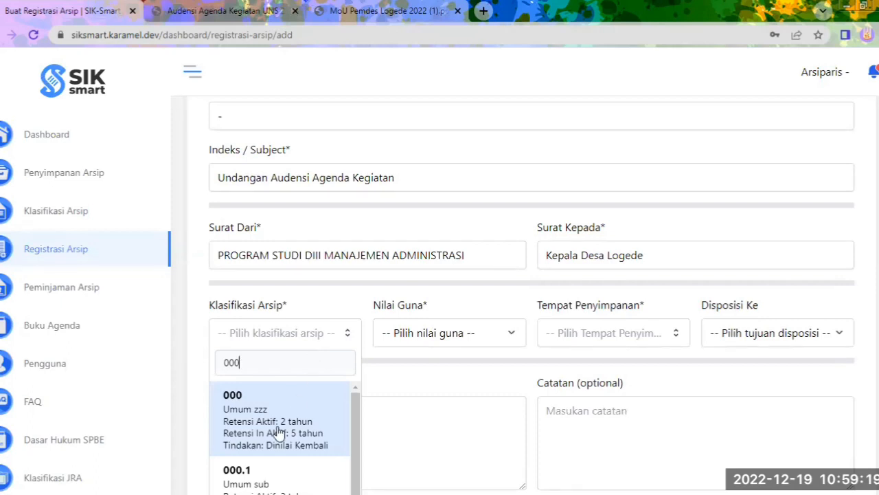
click(279, 432)
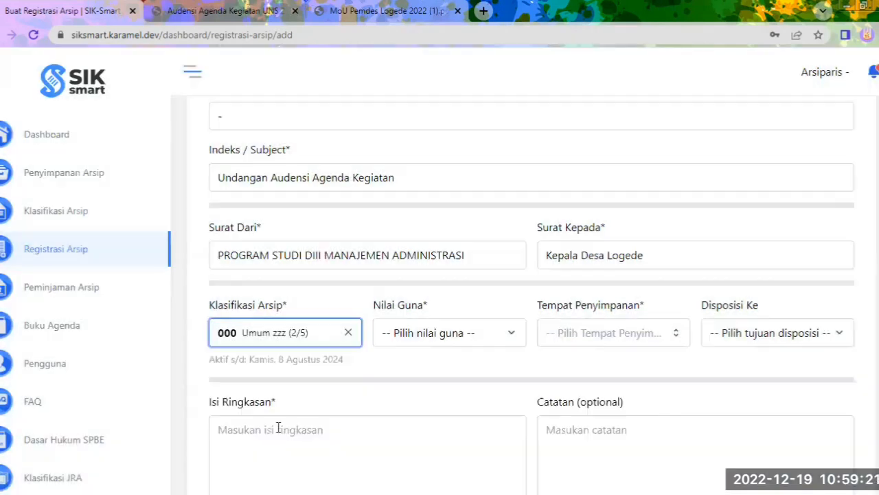
click(497, 335)
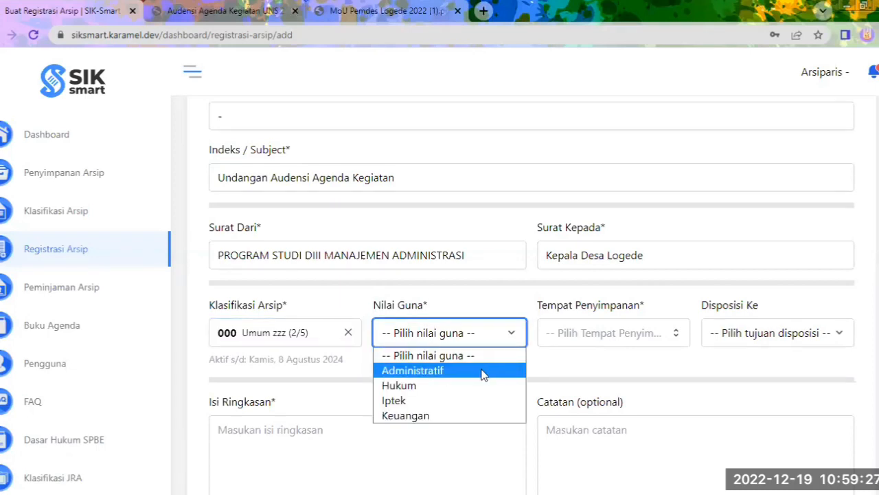
click(483, 373)
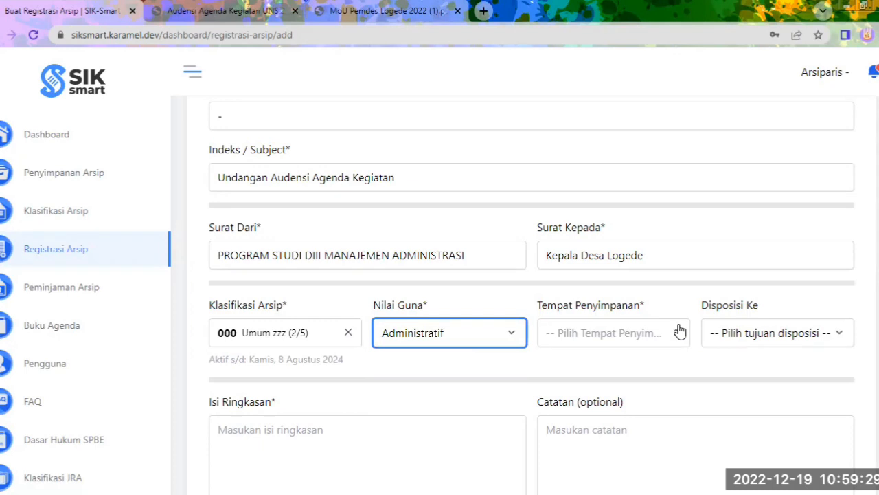
Set Tempat Penyimpanan to Filling 000 UMUM at Logede
click(680, 332)
text(00)
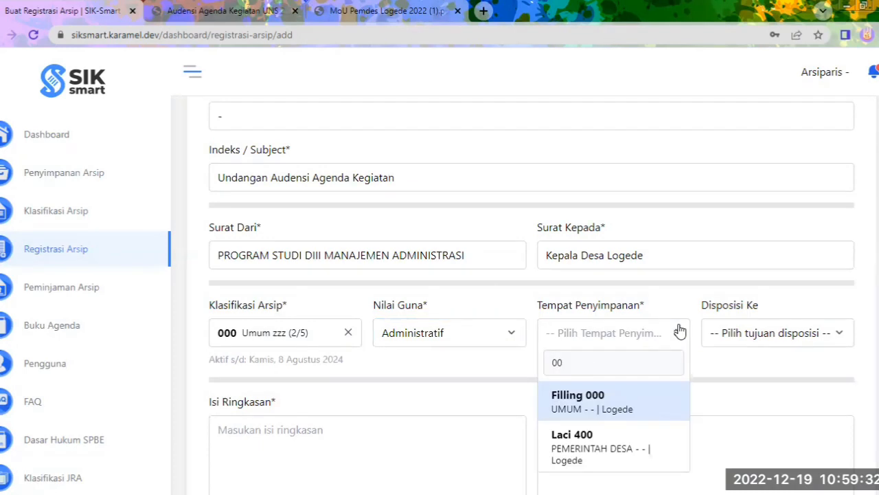
click(639, 407)
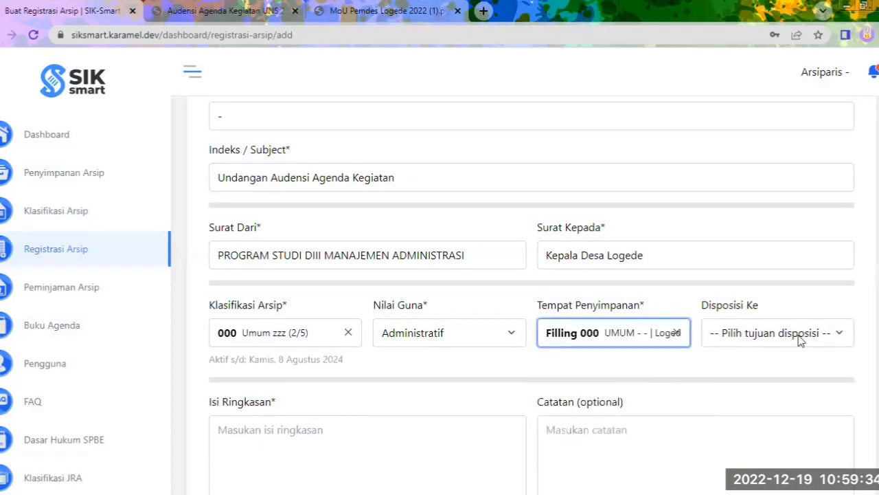
Check the rest of the Audensi letter, then assign Disposisi Ke to the first listed Logede recipient
click(842, 335)
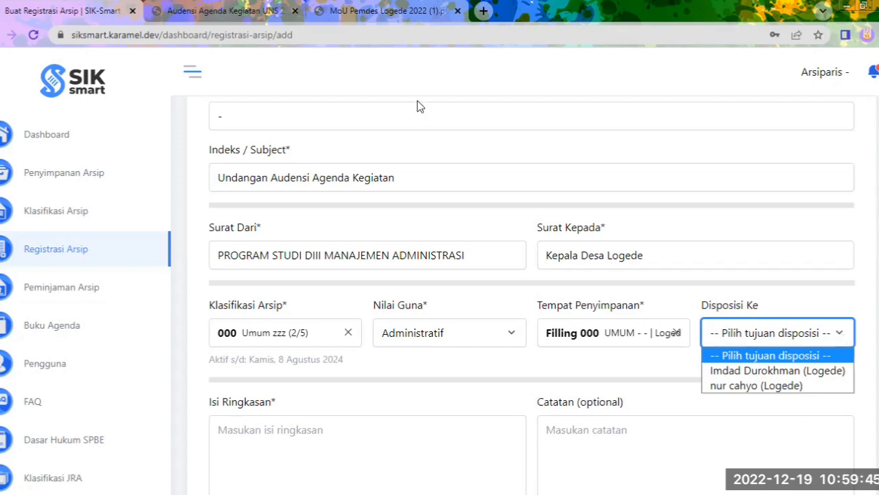
click(146, 7)
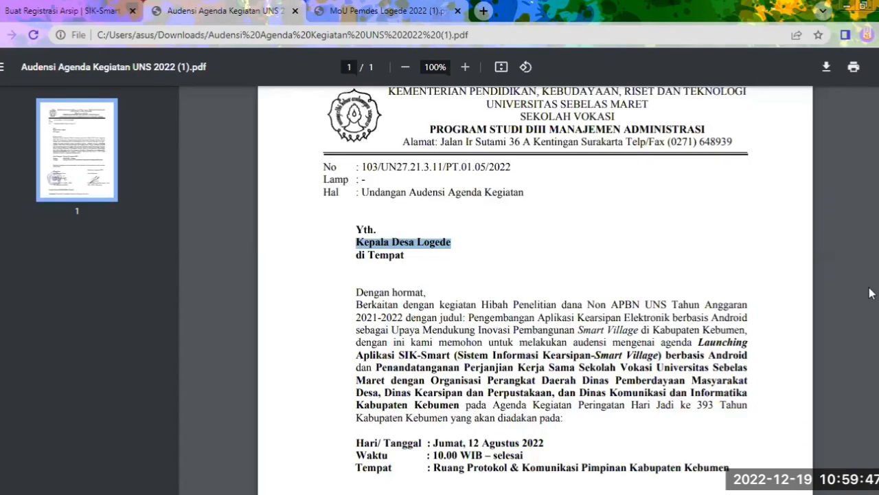
scroll(211, 163, down, 4)
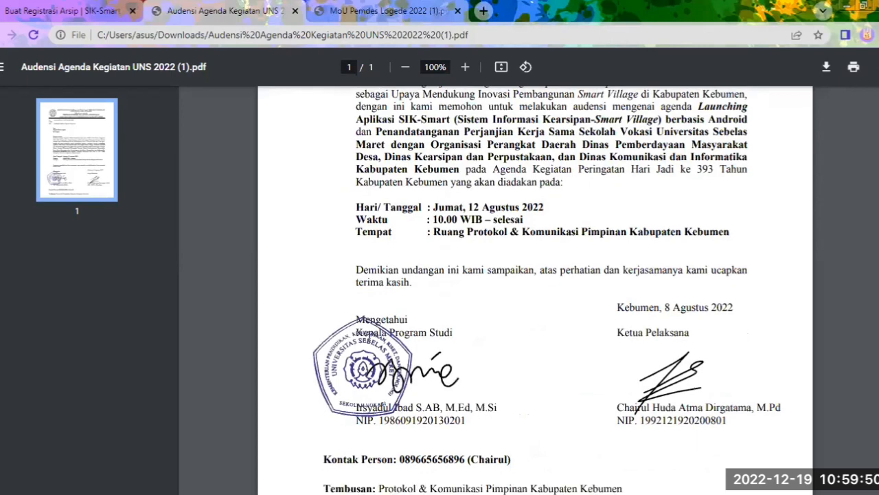
click(14, 10)
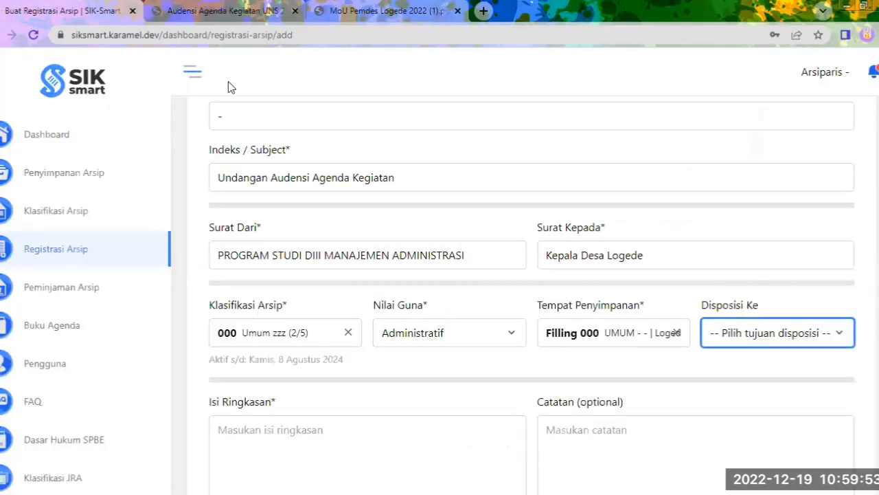
click(849, 335)
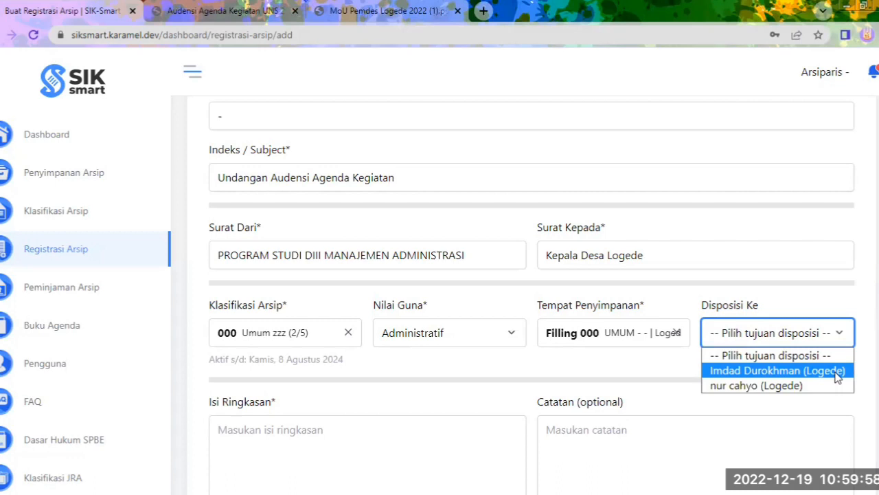
click(838, 373)
Copy the bold agenda passage from "Launching Aplikasi SIK-Smart" through "Kabupaten Kebumen" in the Audensi PDF into Isi Ringkasan
scroll(837, 373, down, 2)
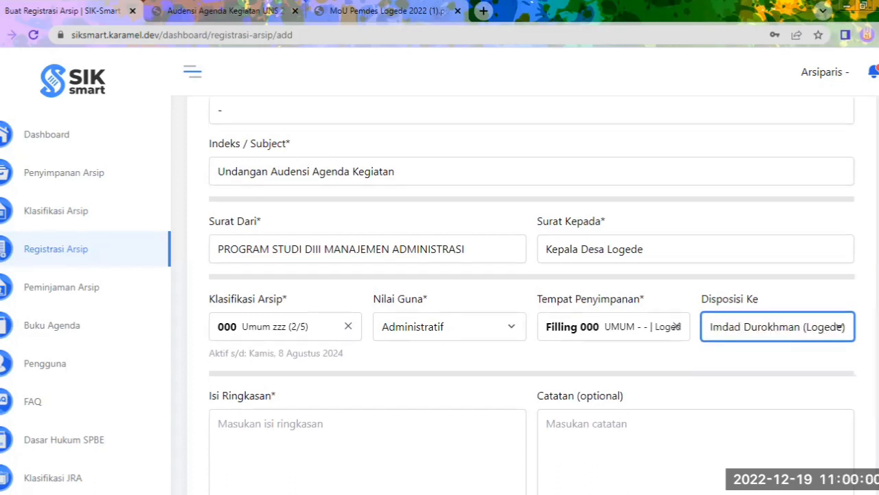
click(159, 20)
scroll(520, 264, up, 2)
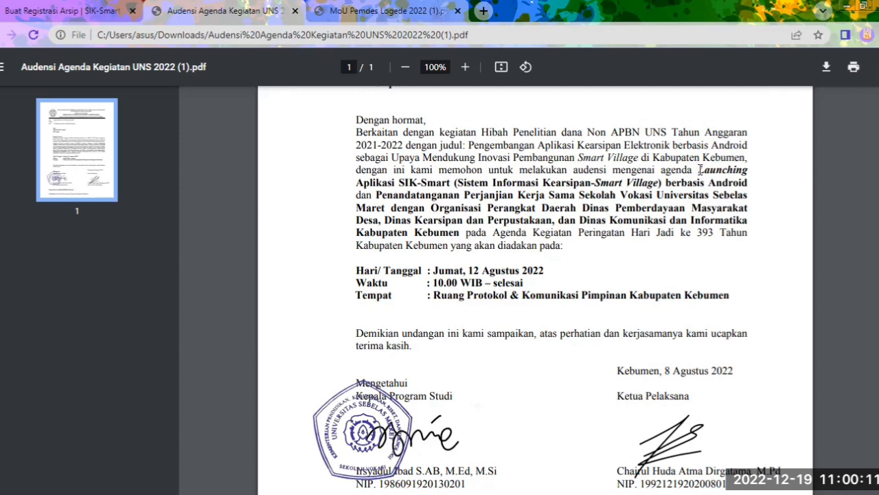
drag(698, 175, 461, 239)
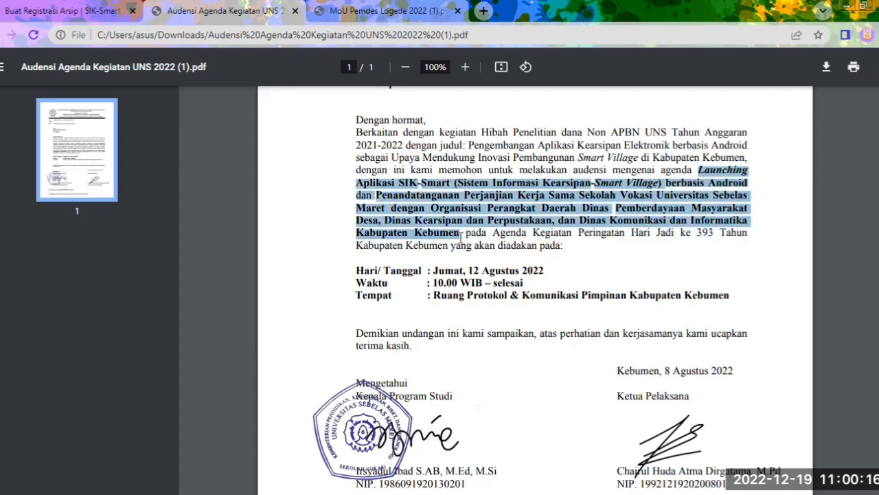
key(ctrl+Page_Up)
click(366, 284)
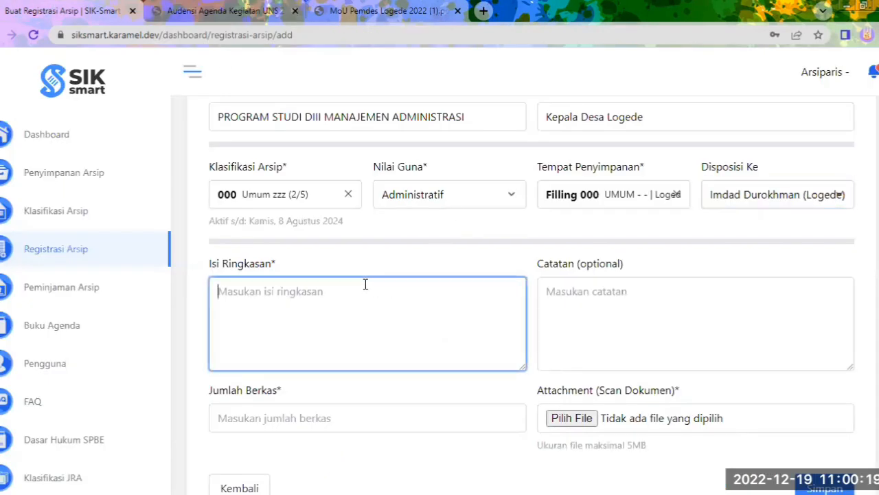
key(ctrl+v)
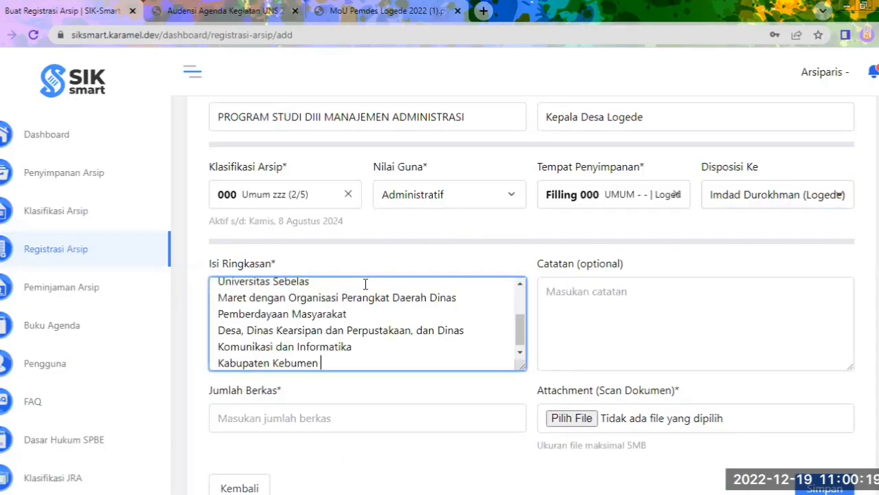
Enter "-" for Catatan and set Jumlah Berkas to 1
click(671, 307)
text(-)
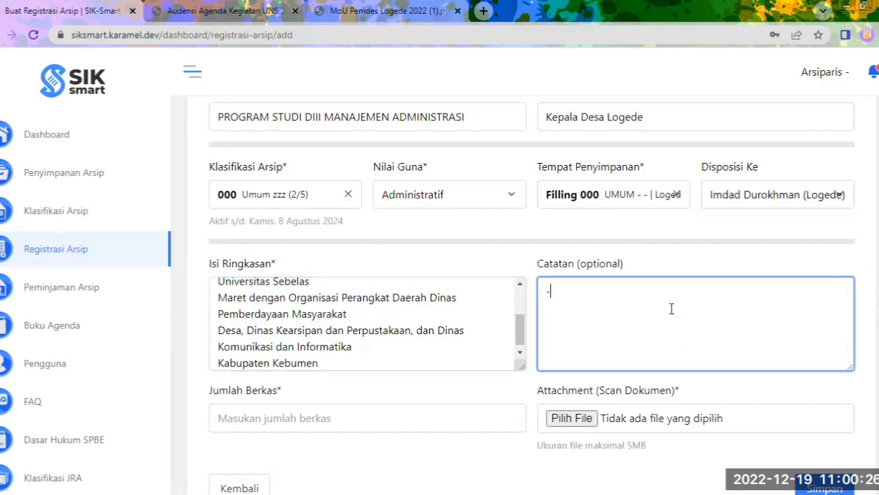
click(420, 414)
text(1)
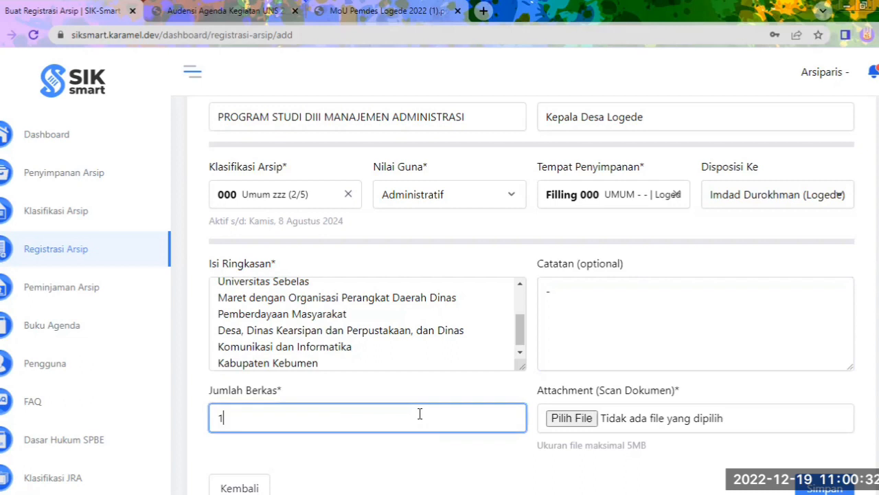
click(563, 419)
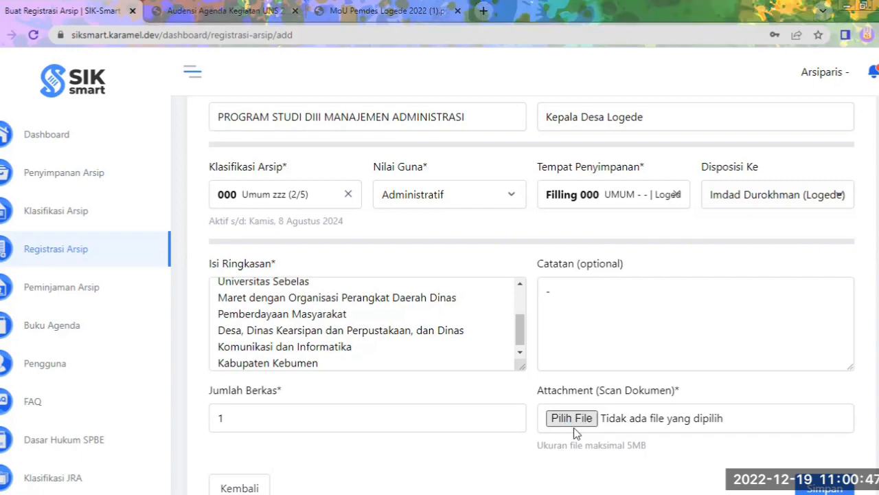
click(573, 426)
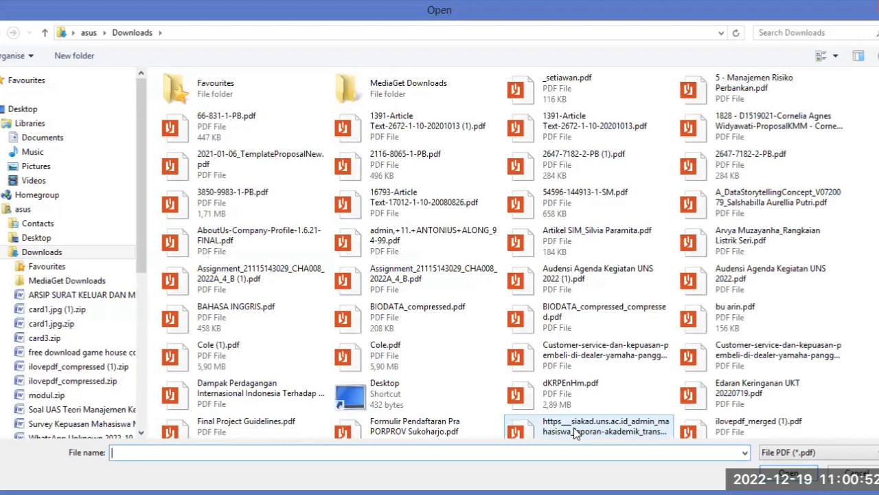
click(761, 32)
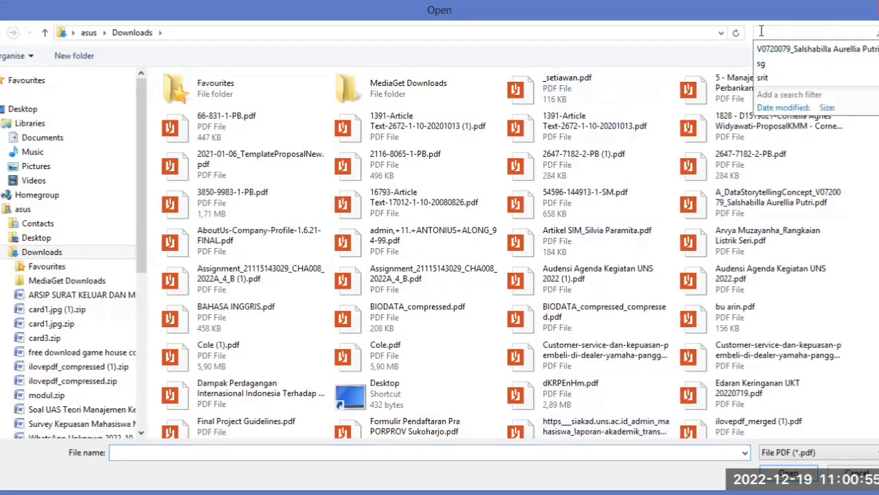
text(su)
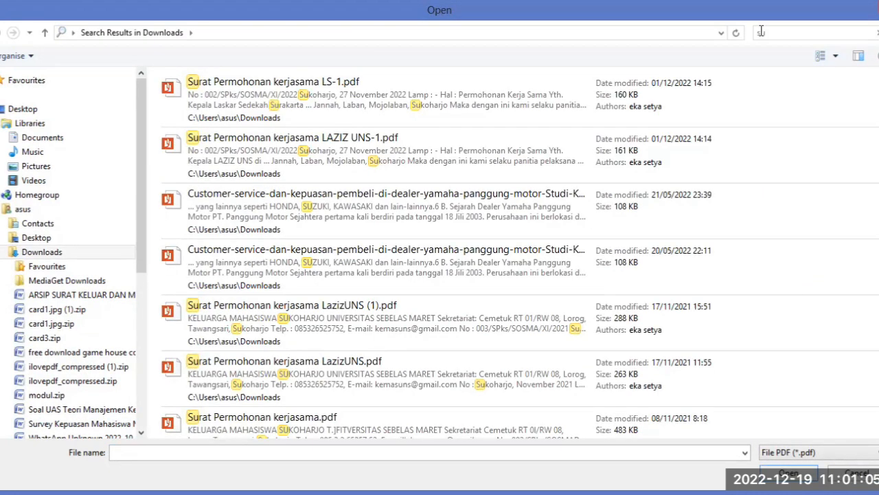
click(877, 33)
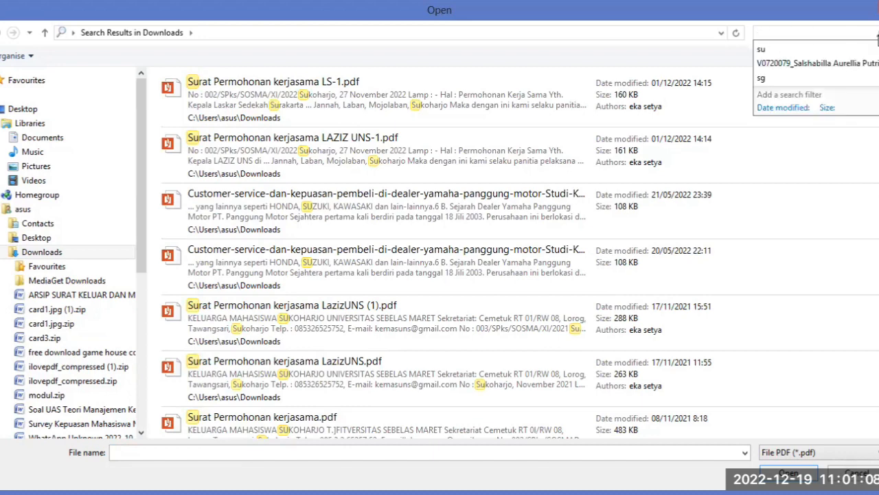
click(857, 472)
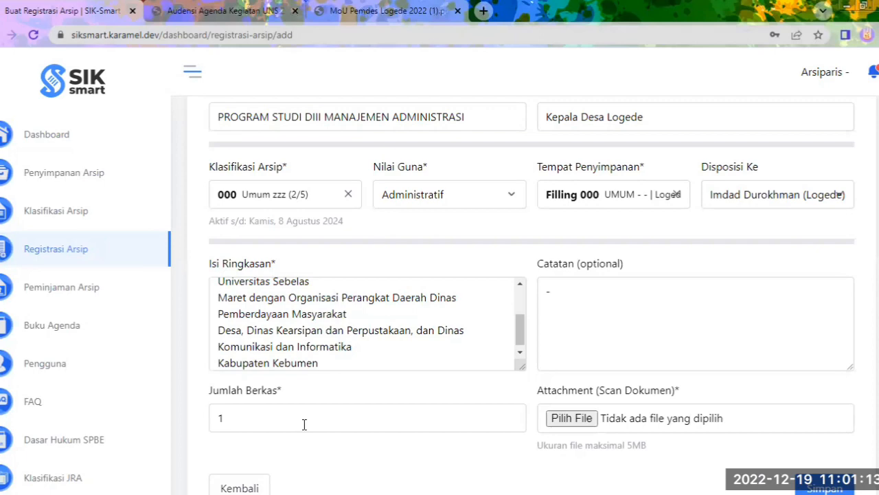
Find "aud" in Downloads and attach Audensi Agenda Kegiatan UNS 2022 (1).pdf as the scanned document
click(579, 419)
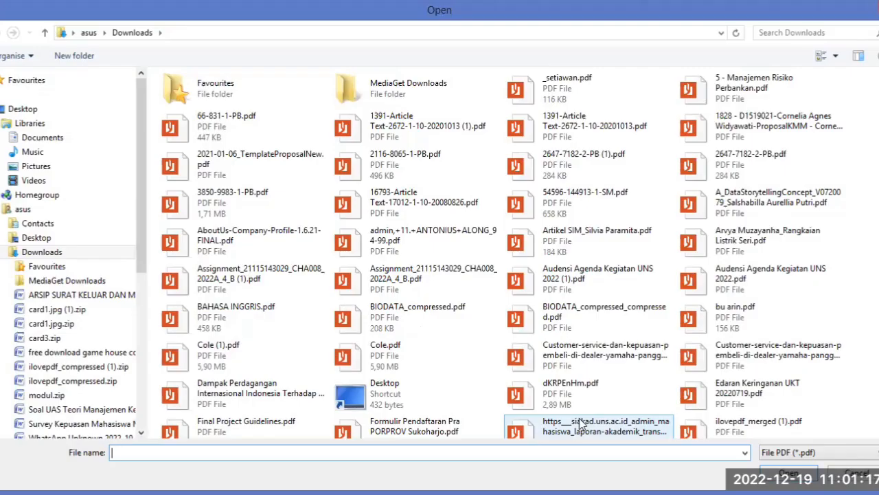
click(809, 32)
text(au)
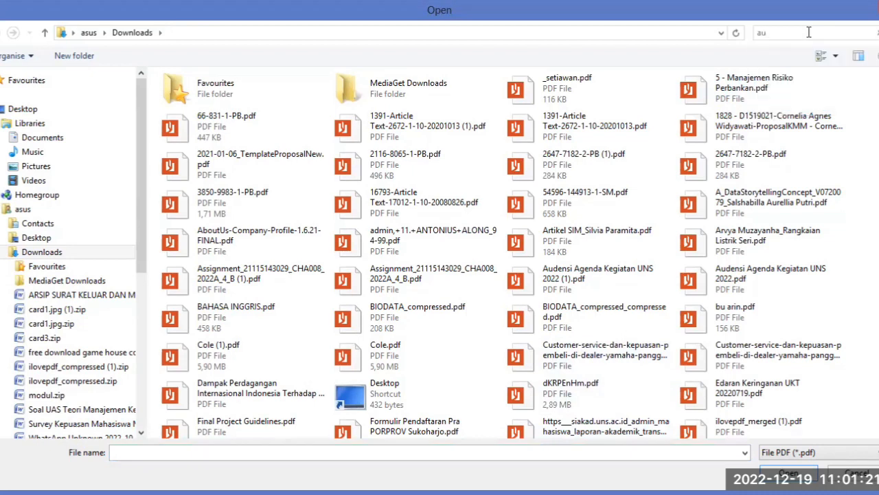
text(d)
click(493, 100)
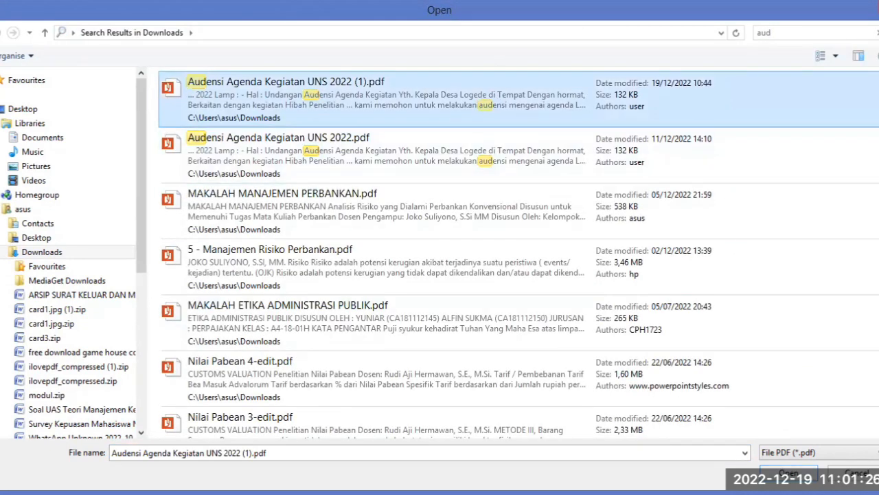
key(Return)
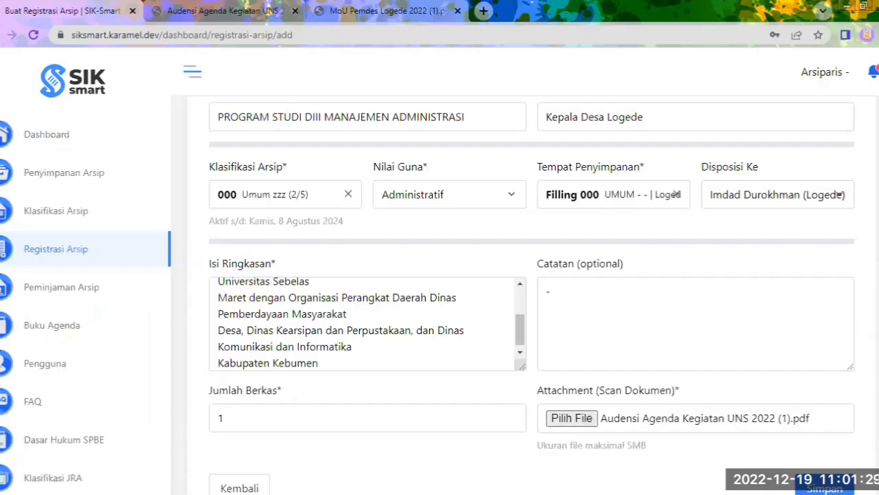
Review the form, append a period and the registrant's first name in parentheses to Isi Ringkasan, and try to save the entry
scroll(522, 288, down, 1)
scroll(522, 289, up, 4)
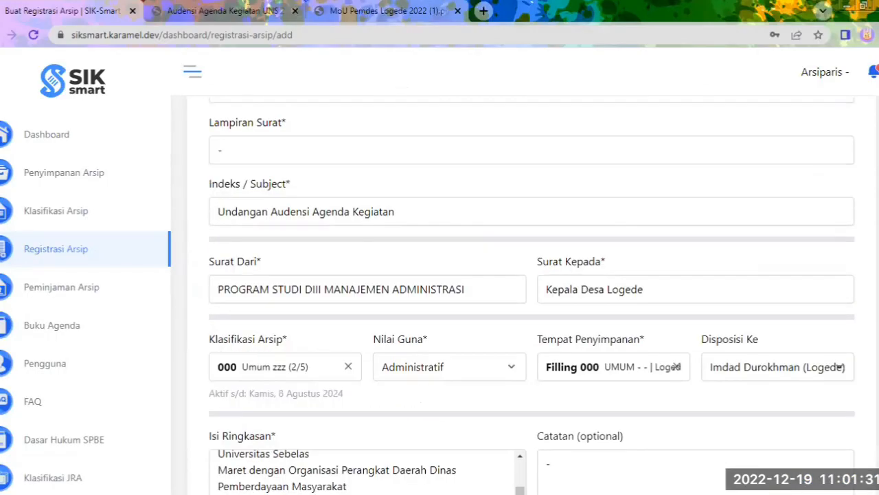
scroll(522, 289, up, 4)
scroll(522, 288, down, 2)
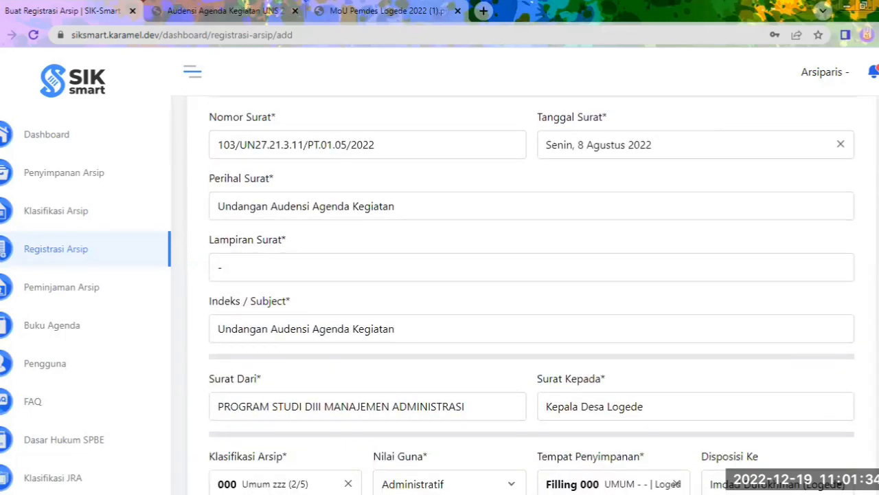
scroll(522, 288, down, 5)
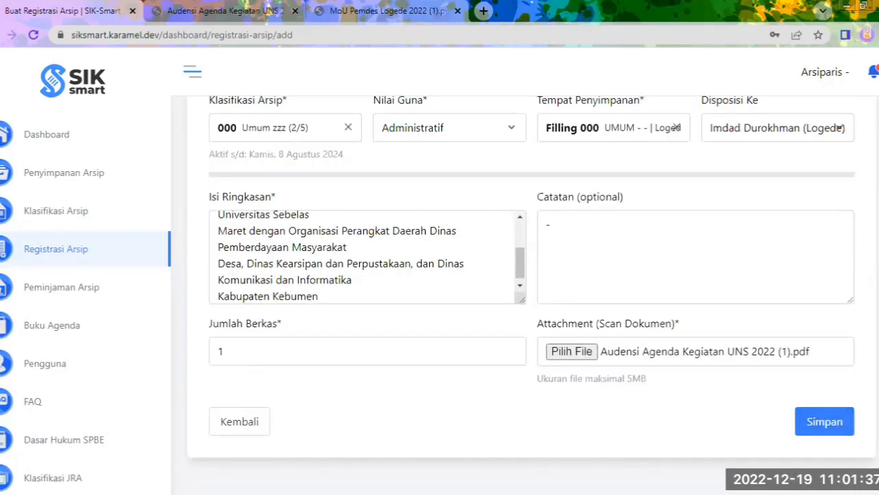
click(376, 295)
text(. )
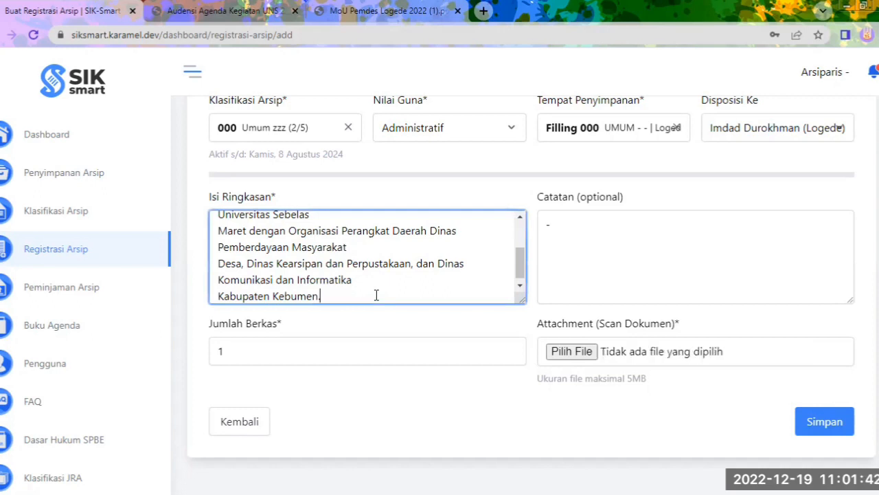
text((Salsha)
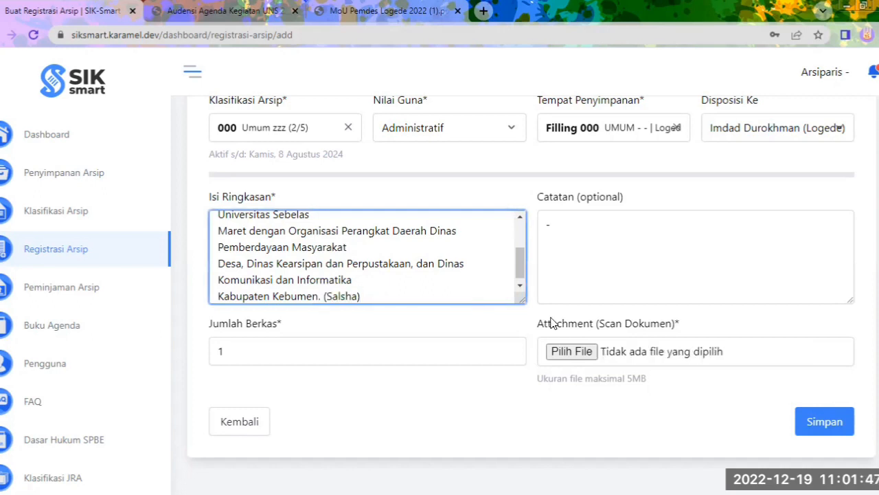
click(815, 423)
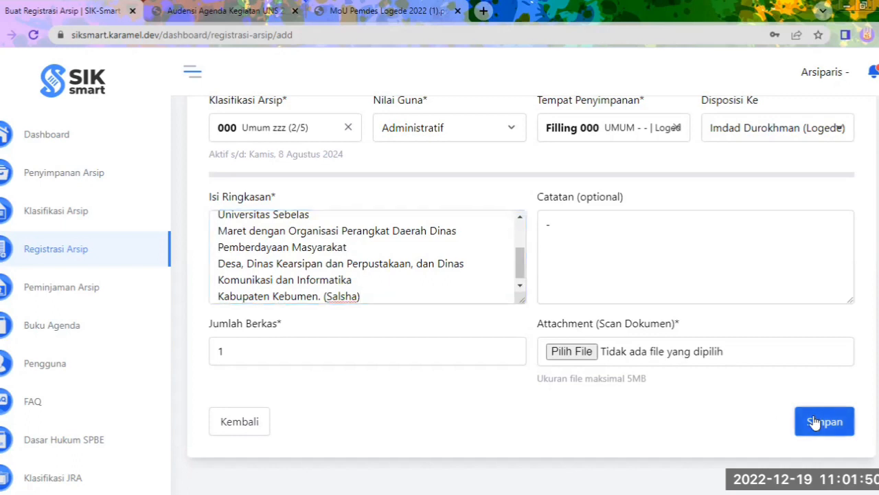
Attach Audensi Agenda Kegiatan UNS 2022 (1).pdf from Downloads again as the scan and save the archive registration
click(564, 352)
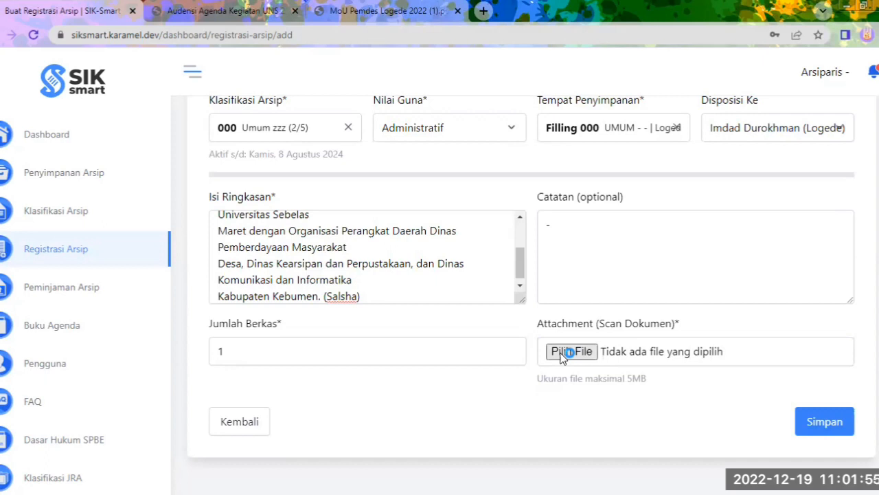
click(560, 353)
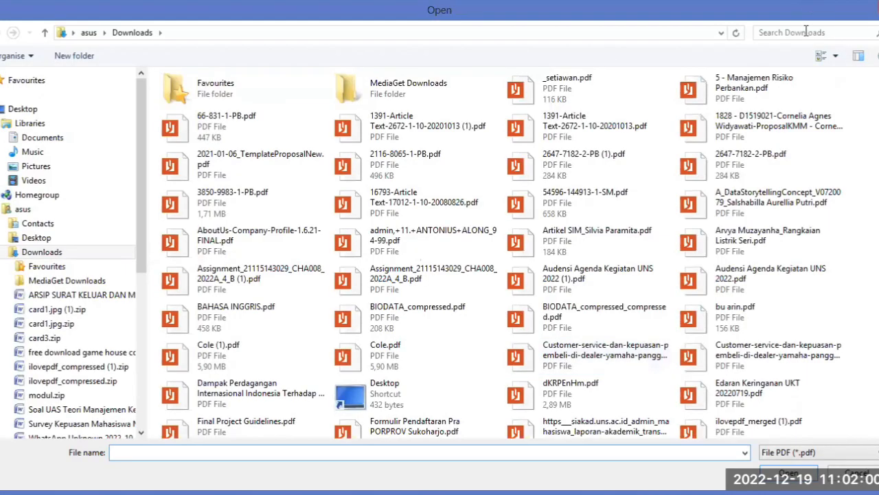
click(806, 31)
click(803, 47)
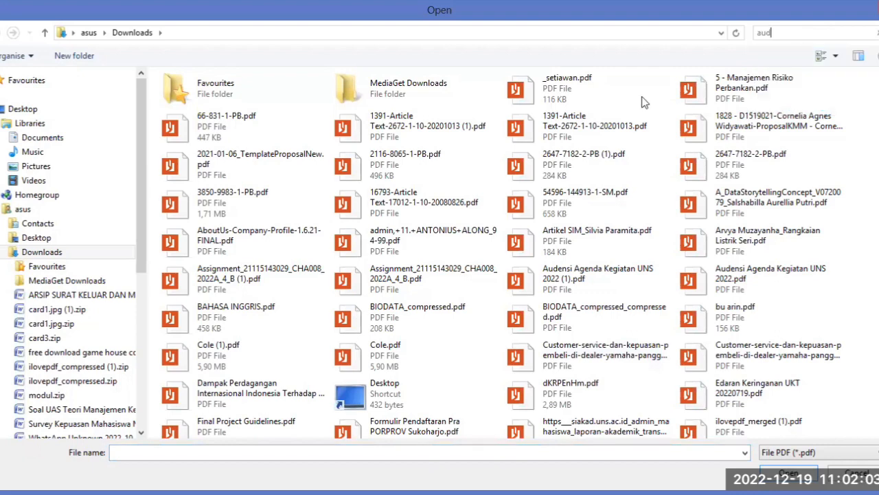
click(513, 107)
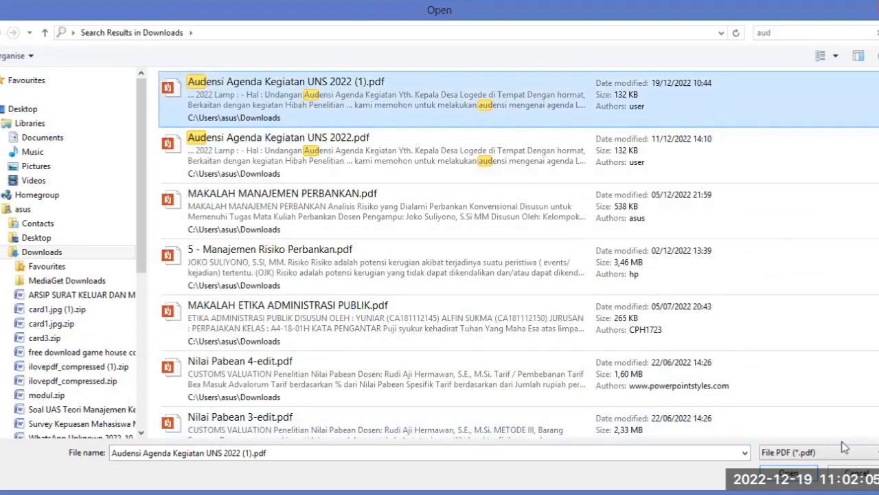
click(786, 472)
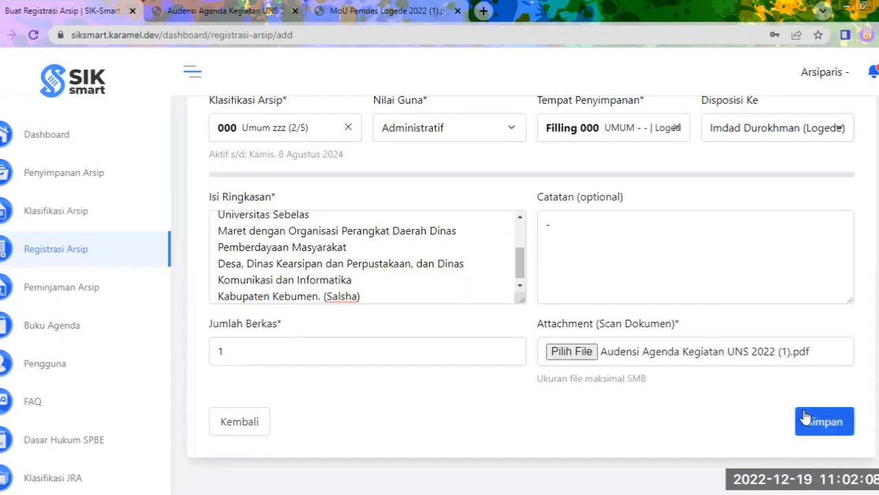
click(828, 422)
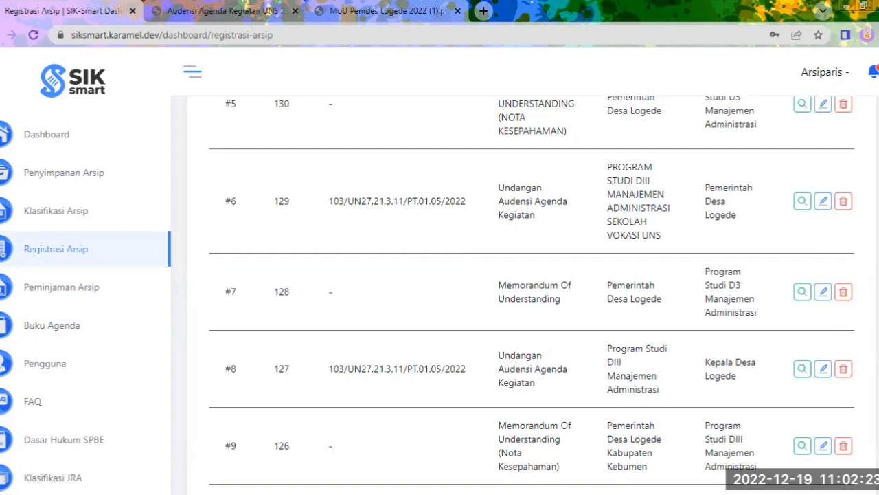
Open the details of the newest entry in the Registrasi Arsip list and check all its recorded fields
scroll(523, 296, up, 7)
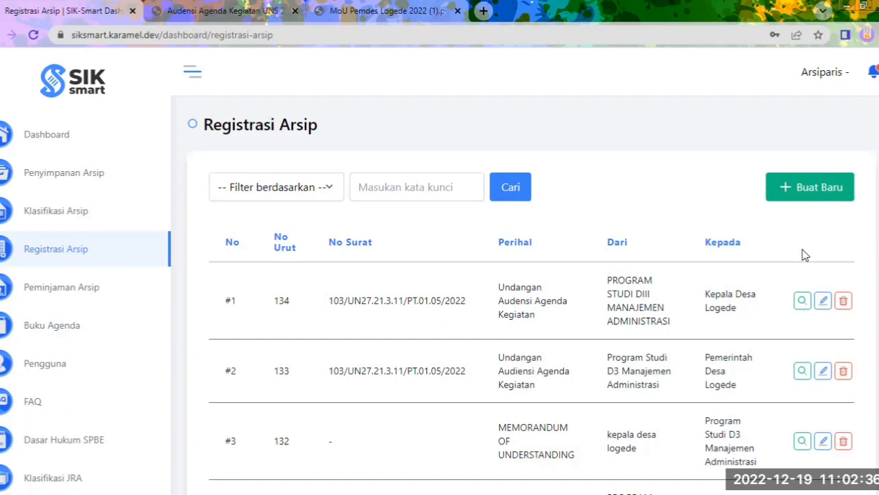
click(801, 300)
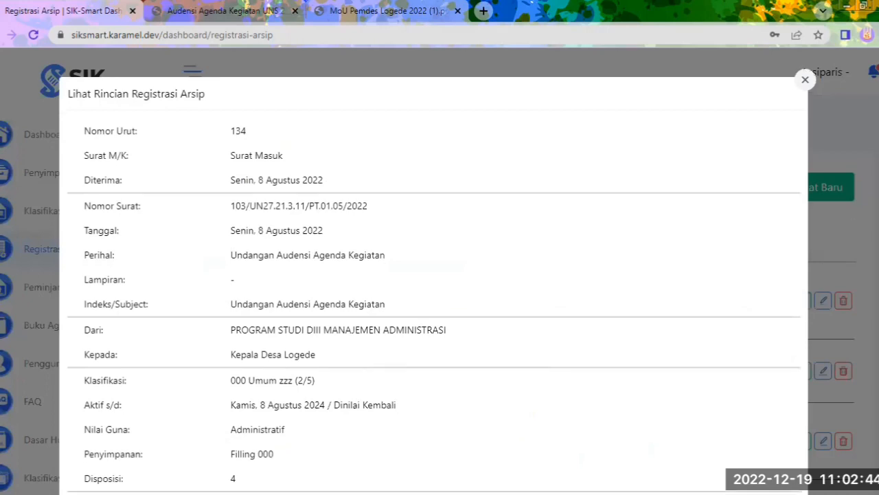
scroll(432, 275, down, 4)
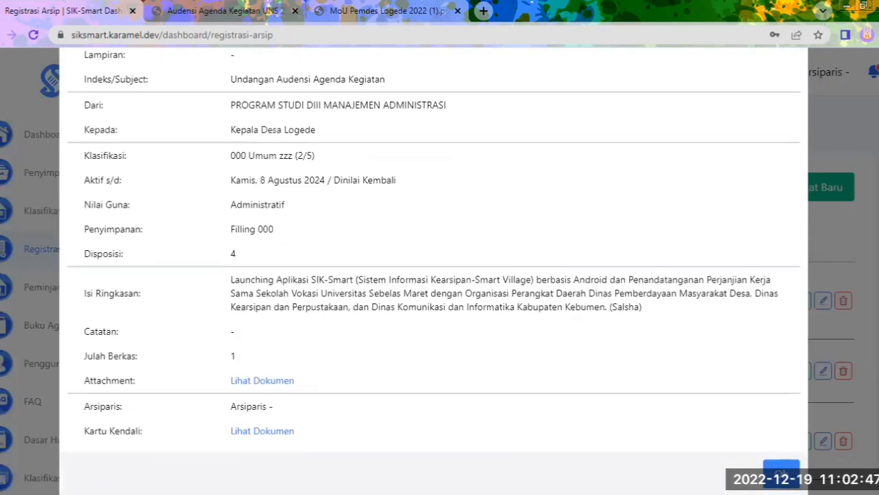
scroll(433, 275, down, 1)
scroll(433, 275, up, 3)
scroll(433, 274, up, 2)
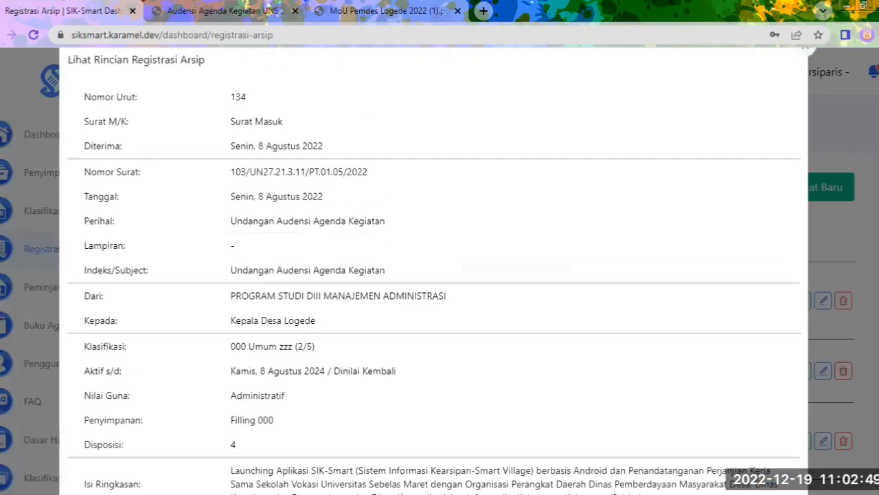
scroll(433, 275, down, 4)
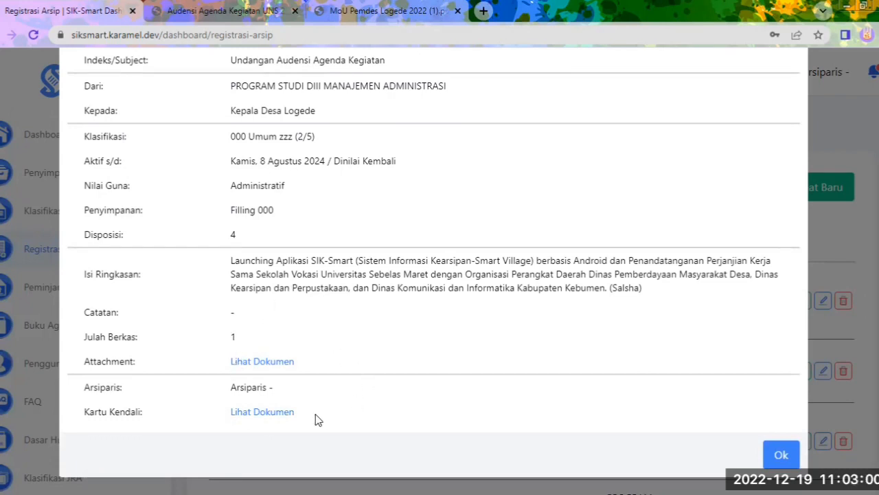
View the entry's Kartu Kendali document, check the cards on both pages, and return to the registration details
click(268, 412)
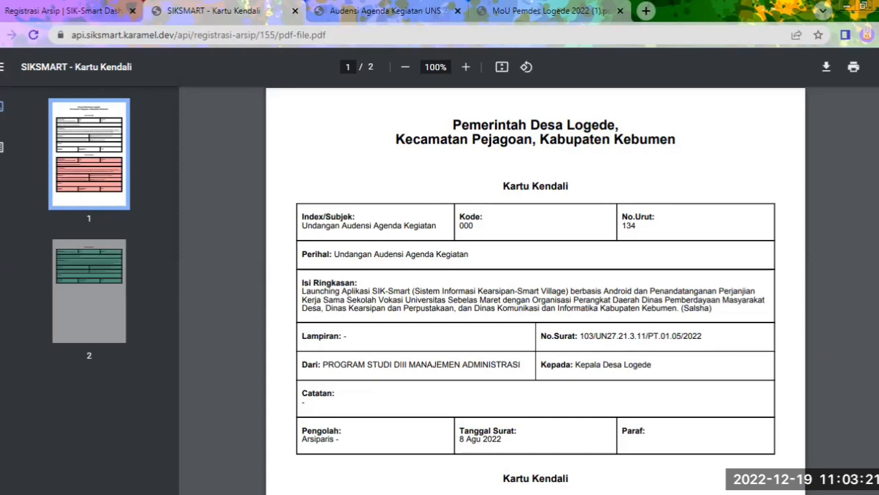
scroll(535, 289, down, 10)
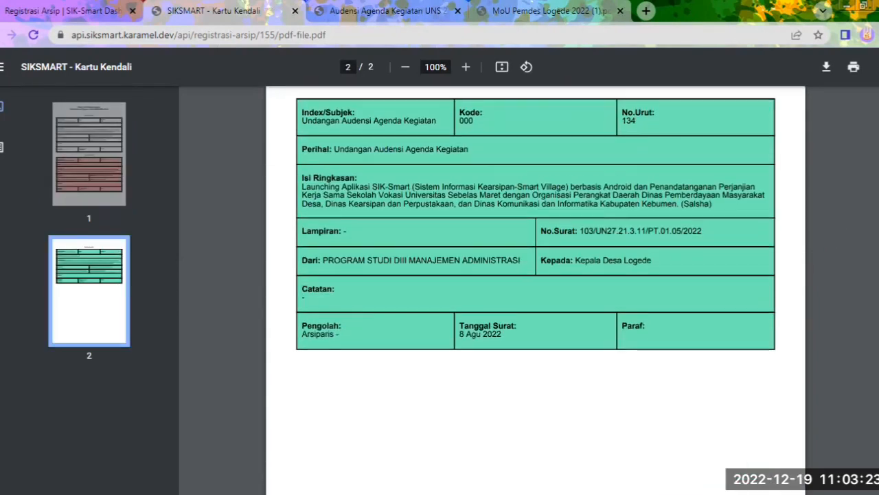
scroll(536, 288, up, 6)
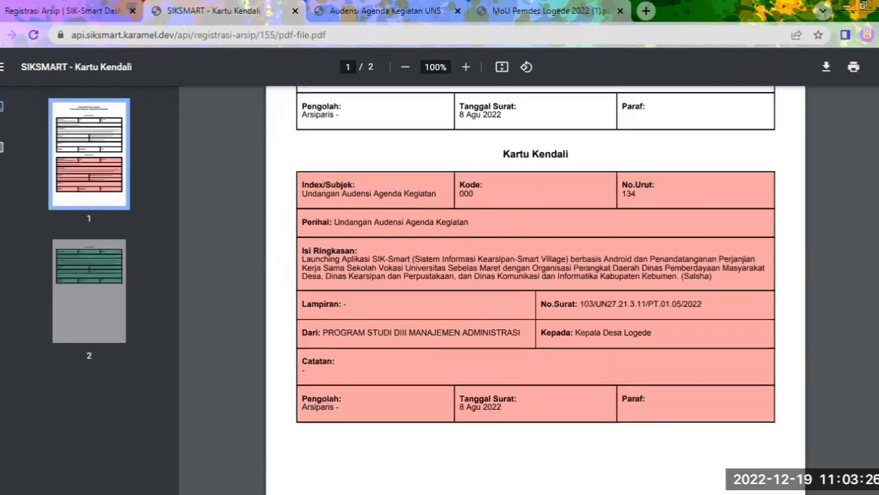
scroll(536, 289, up, 5)
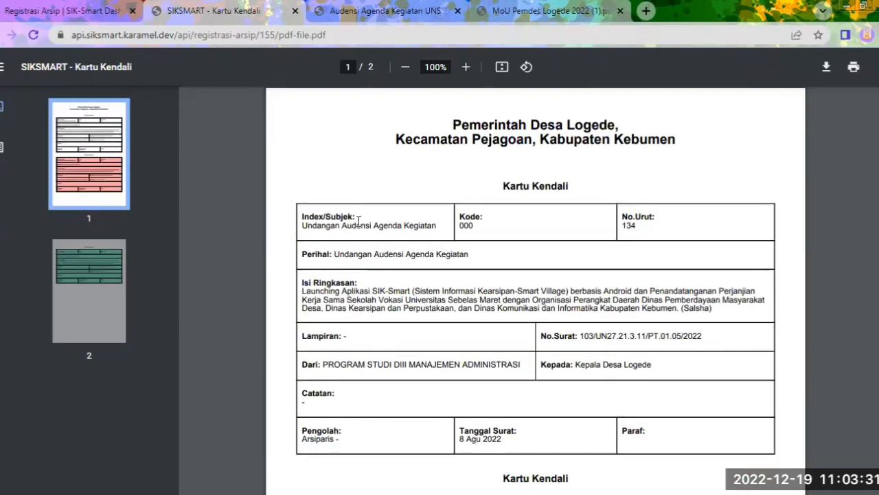
click(102, 12)
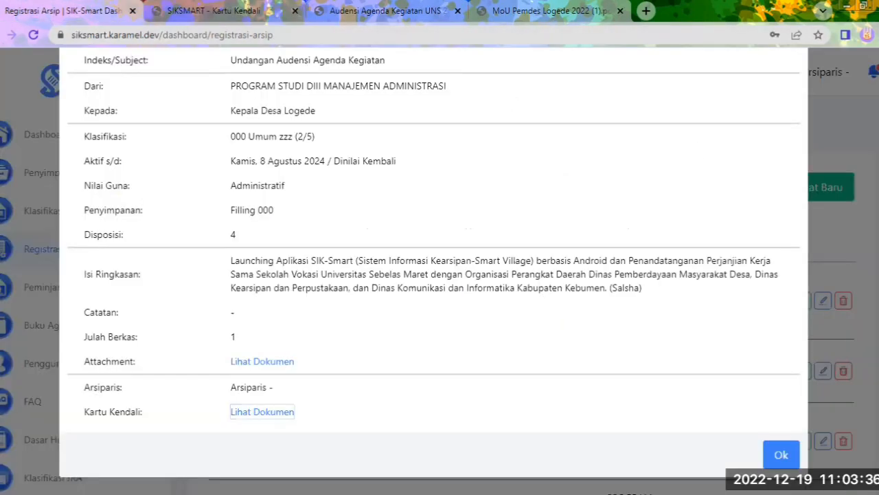
scroll(433, 275, up, 4)
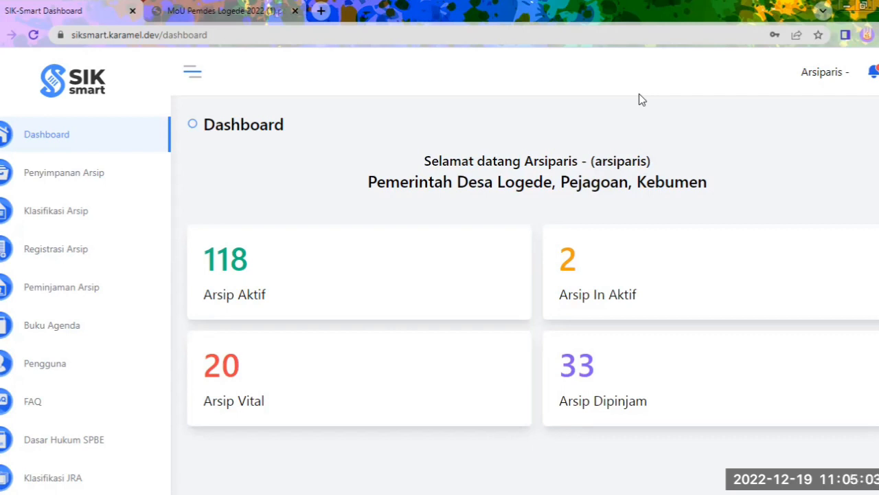
Start a new entry in Registrasi Arsip and set its Surat M/K type to Surat Keluar
click(76, 255)
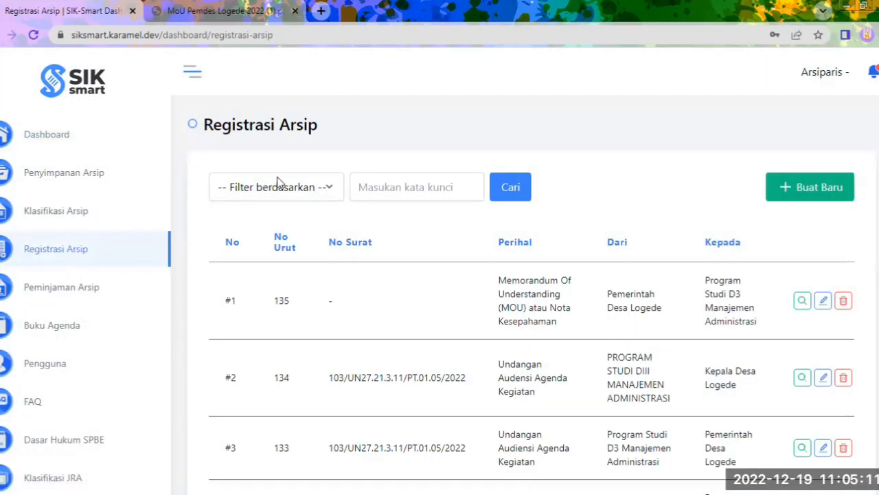
click(792, 196)
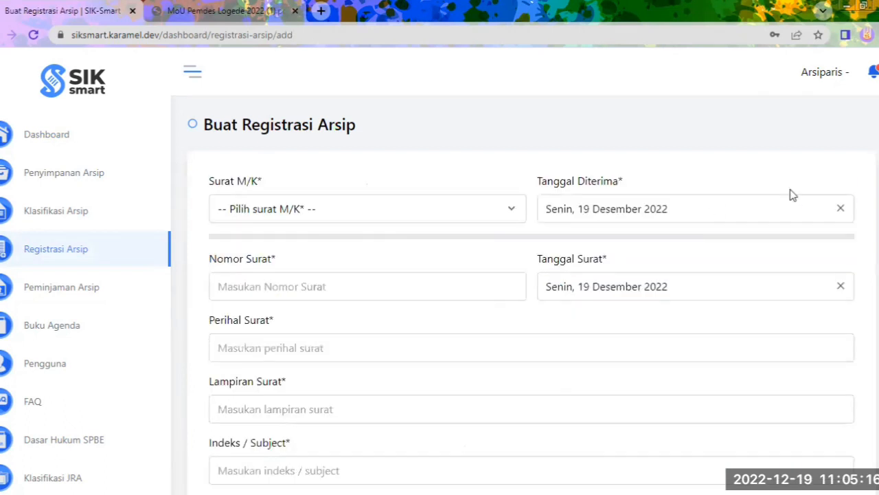
click(390, 215)
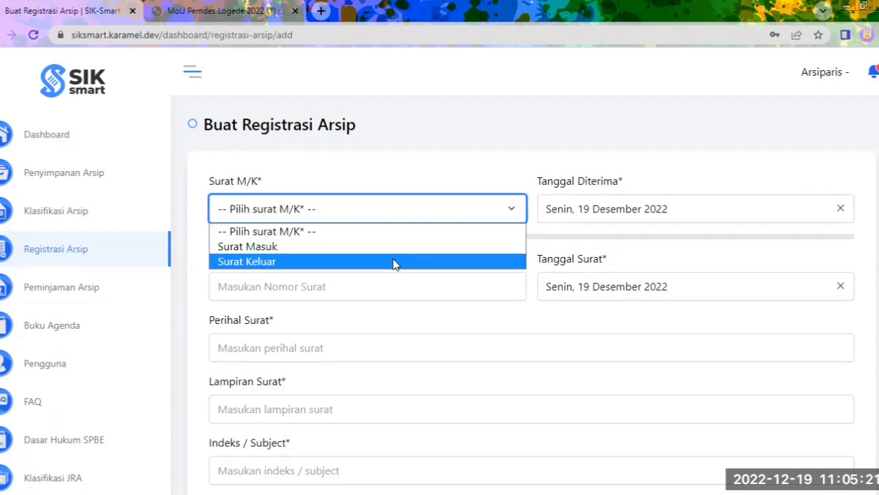
click(395, 265)
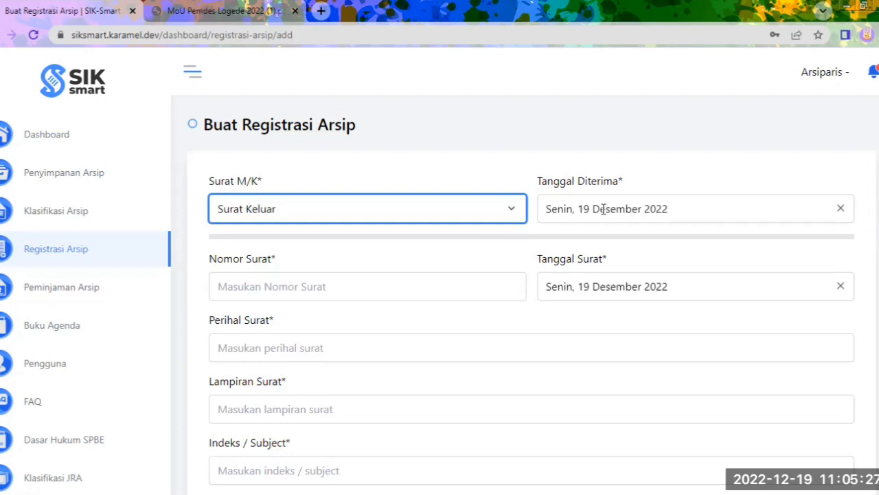
Check the date in MoU Pemdes Logede 2022 (1).pdf and set Tanggal Diterima to Jumat, 18 Februari 2022
click(147, 16)
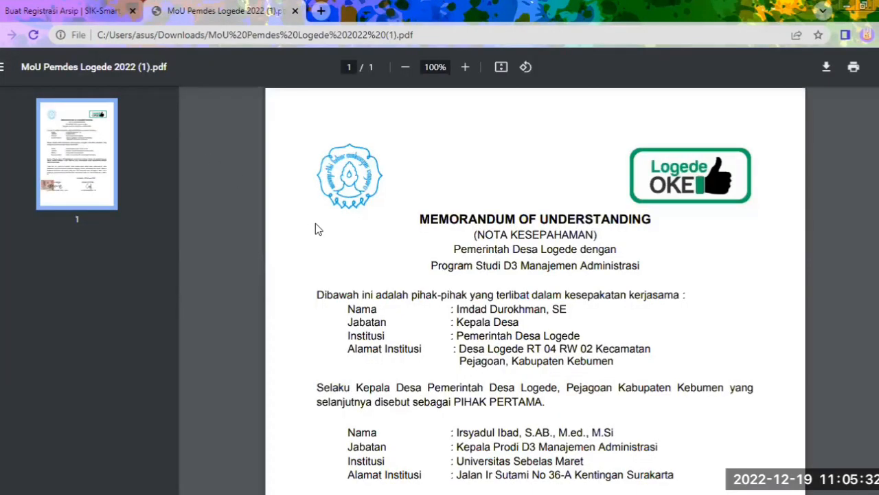
scroll(443, 293, down, 5)
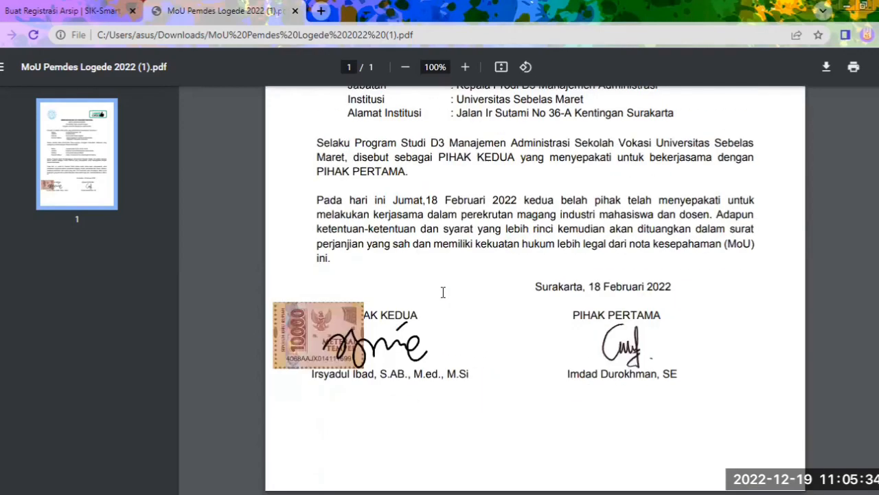
scroll(443, 294, up, 5)
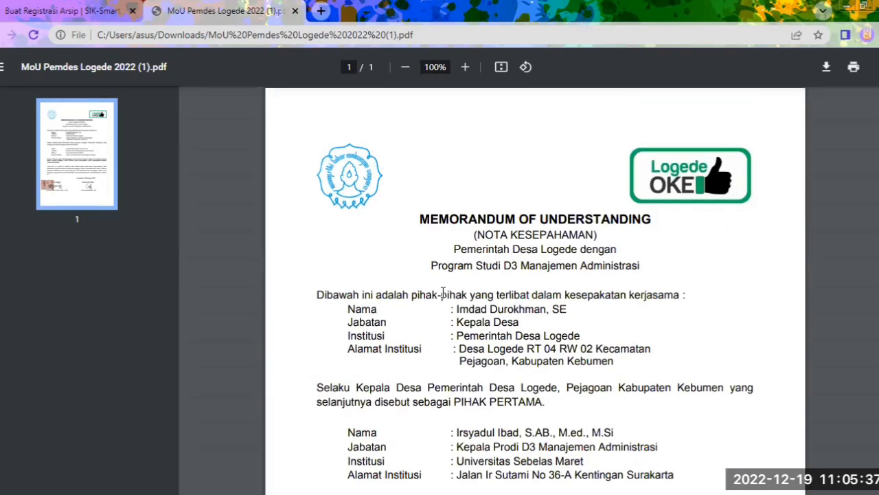
click(104, 9)
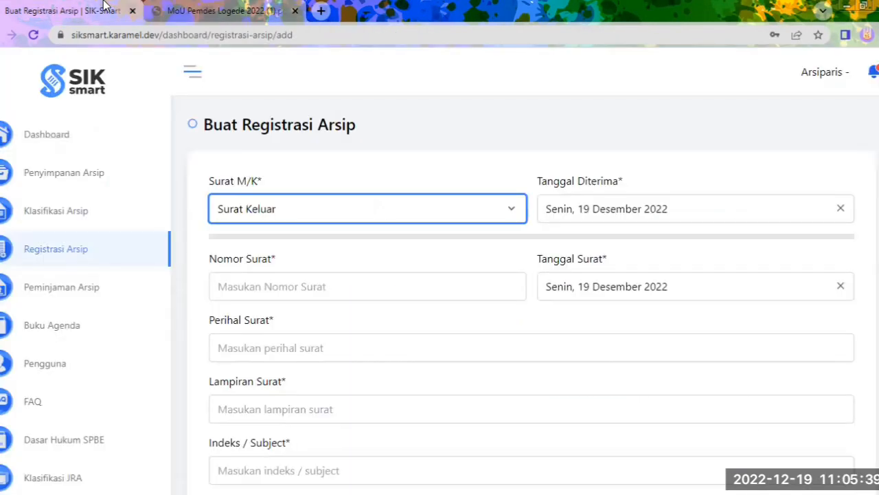
click(674, 208)
click(587, 243)
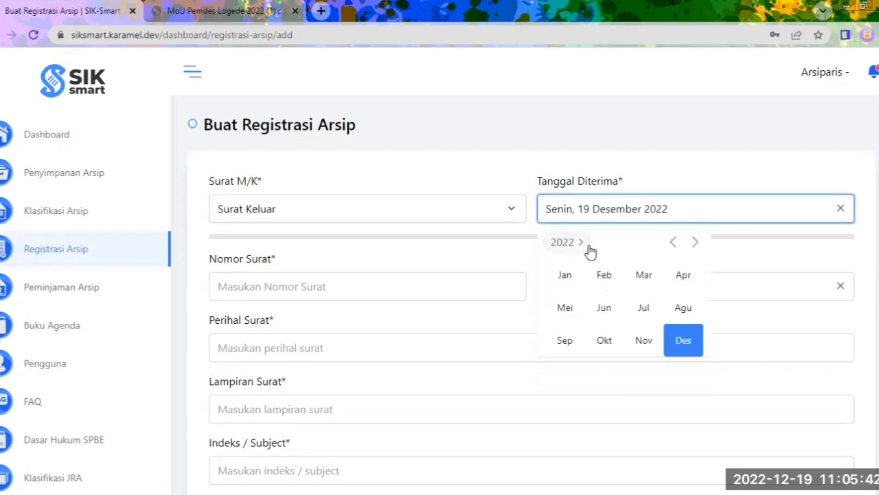
click(617, 277)
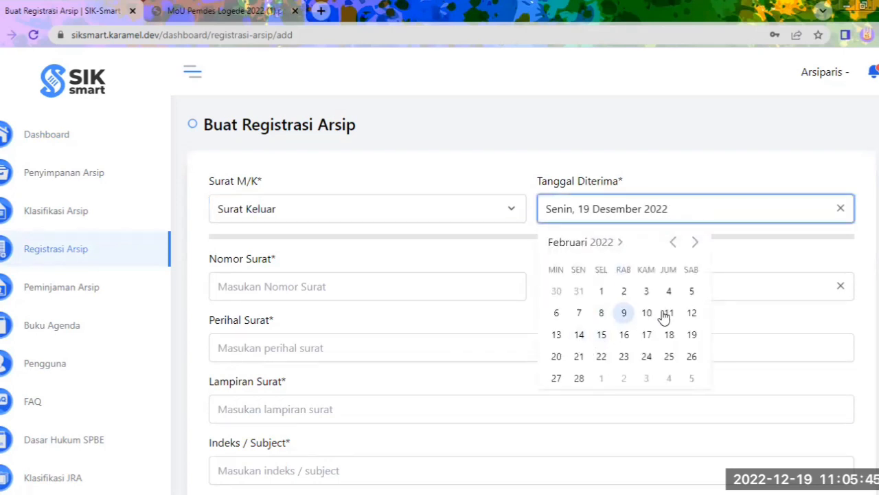
click(671, 334)
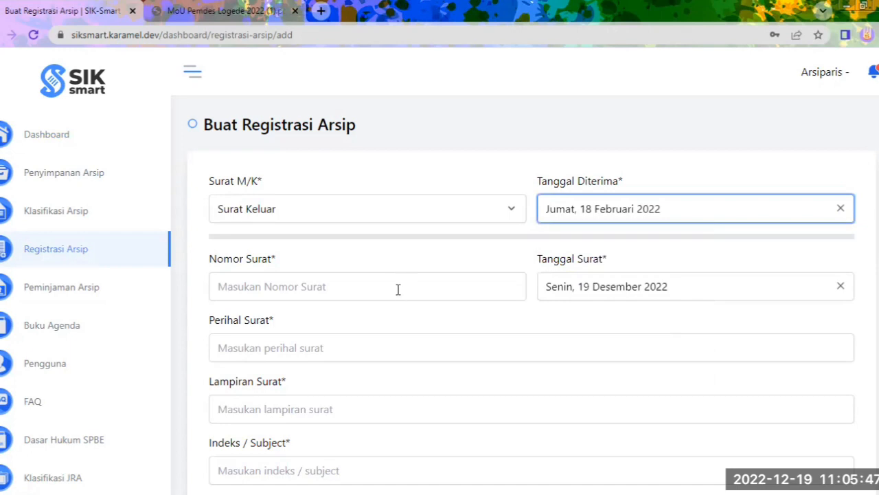
Look through the MoU document for a letter number and enter "-" as the Nomor Surat
click(148, 21)
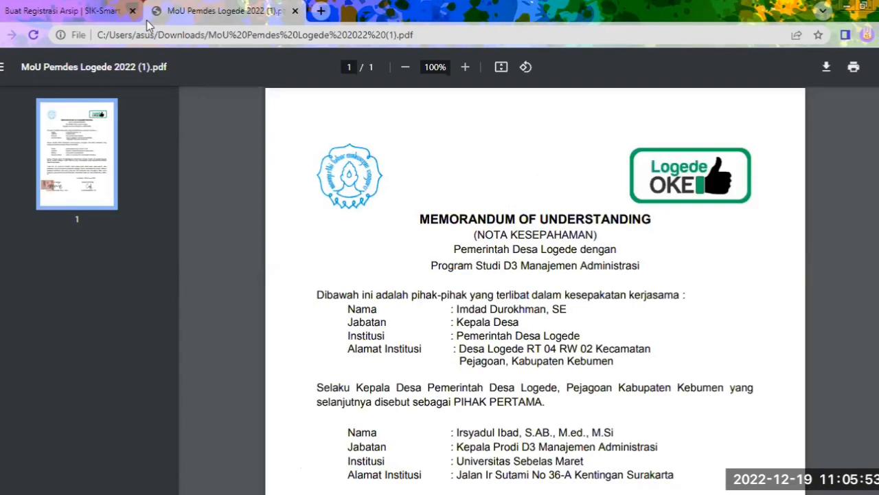
scroll(431, 253, down, 3)
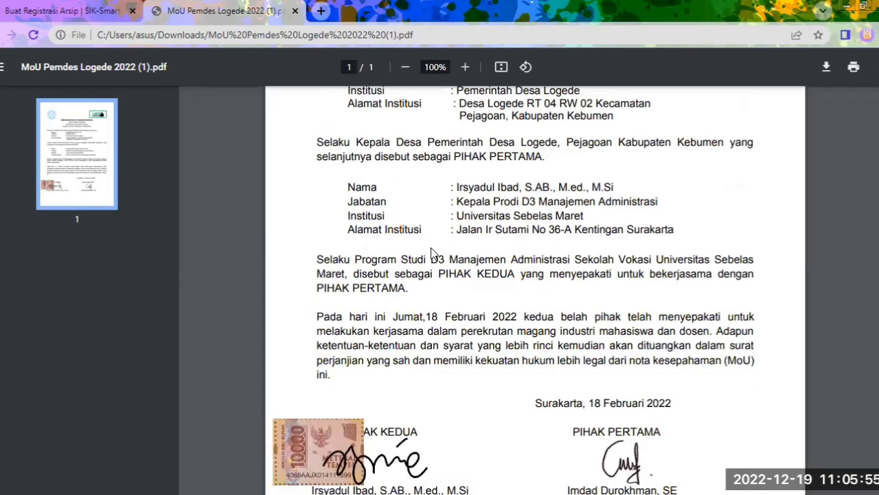
scroll(431, 253, up, 3)
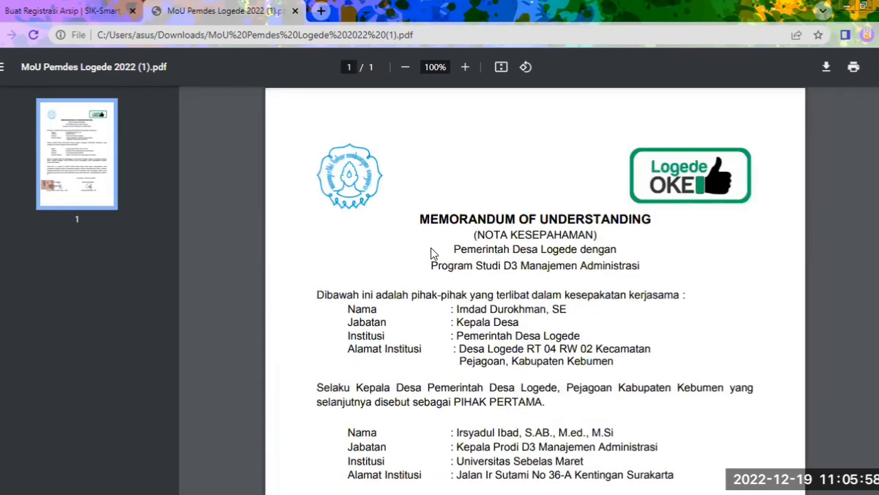
key(ctrl+l)
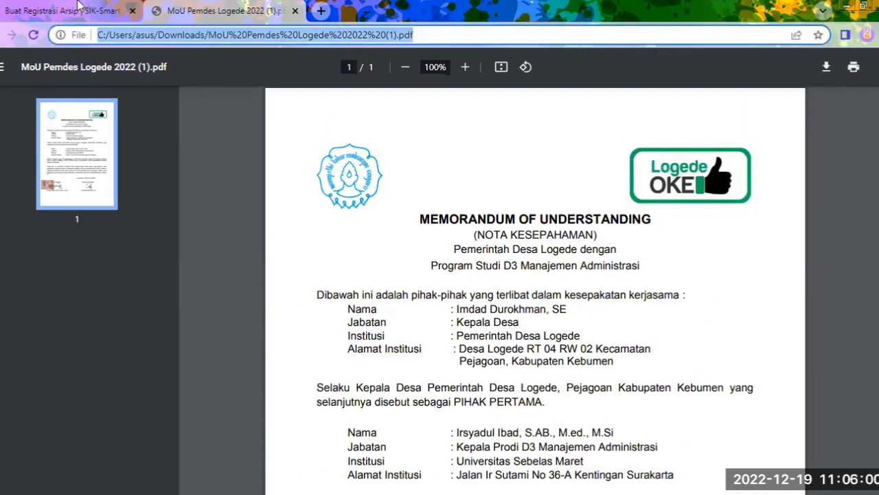
click(79, 7)
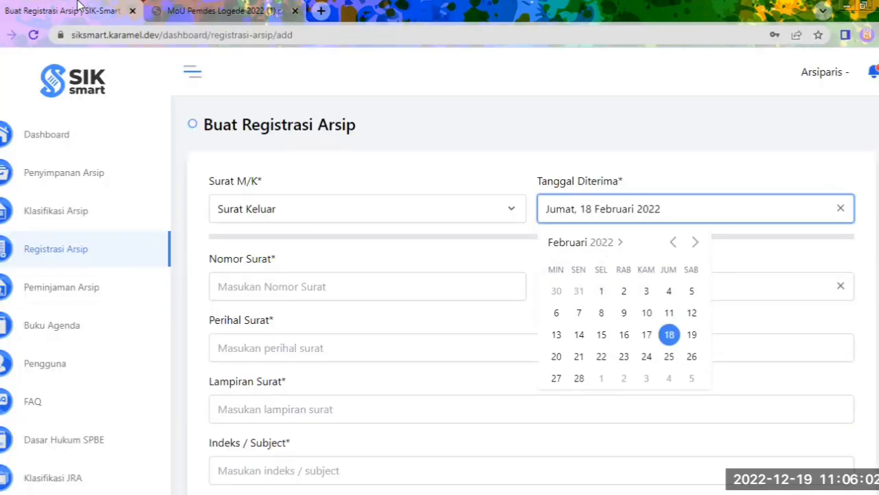
click(280, 277)
text(-)
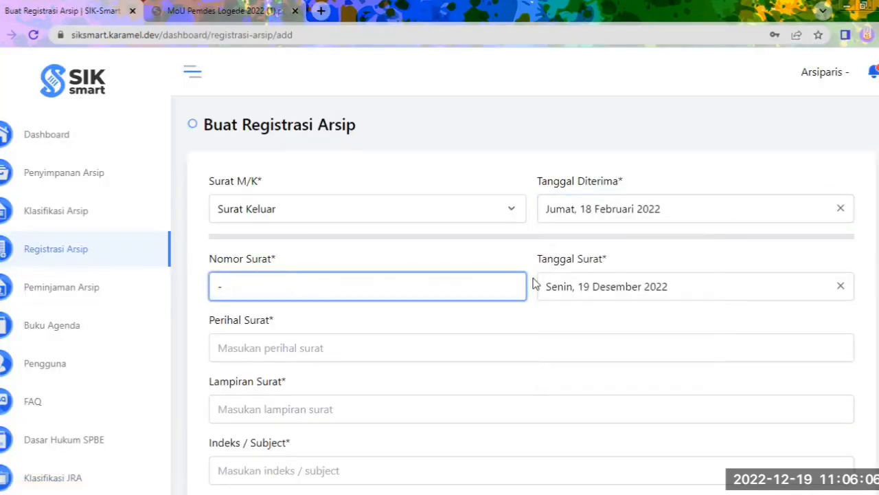
Set Tanggal Surat to Jumat, 18 Februari 2022
click(582, 279)
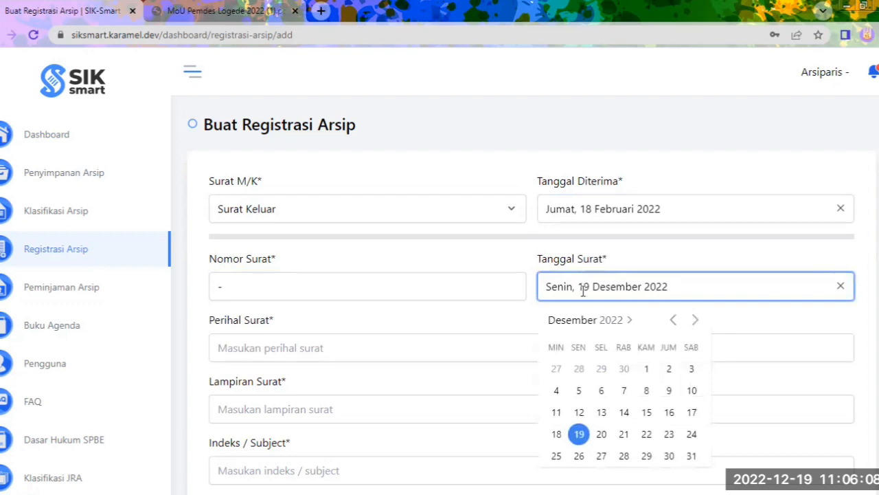
click(598, 323)
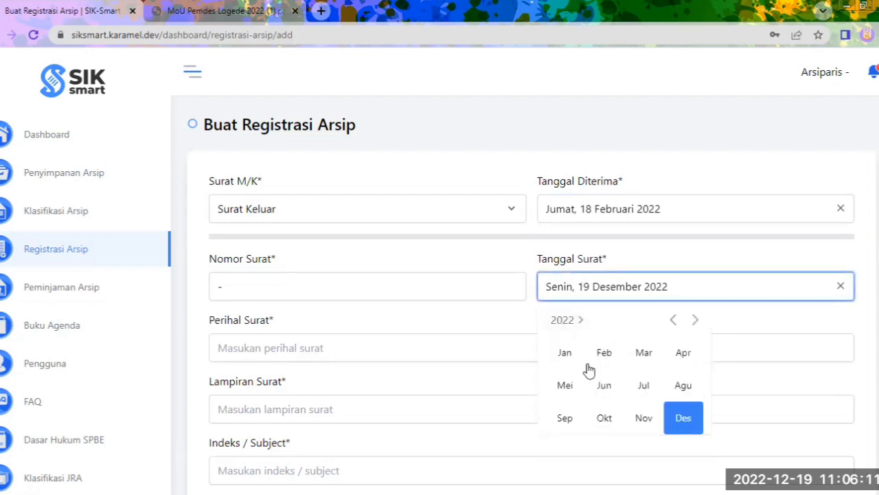
click(603, 353)
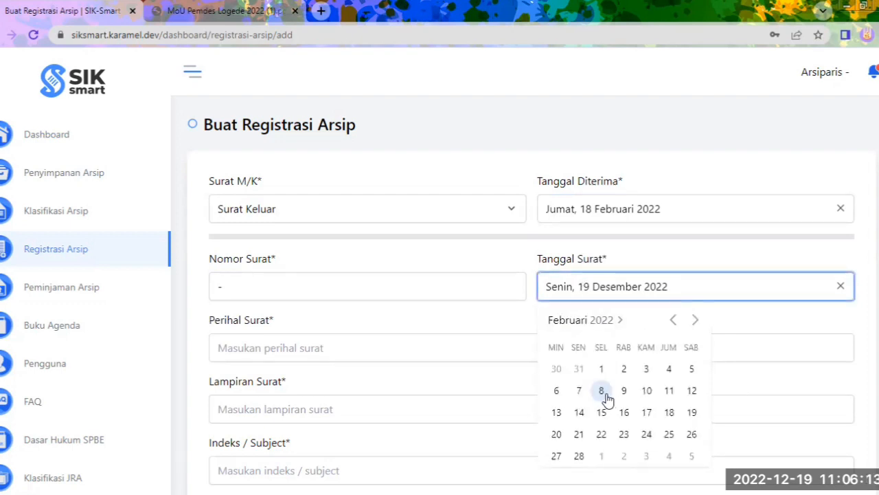
click(669, 412)
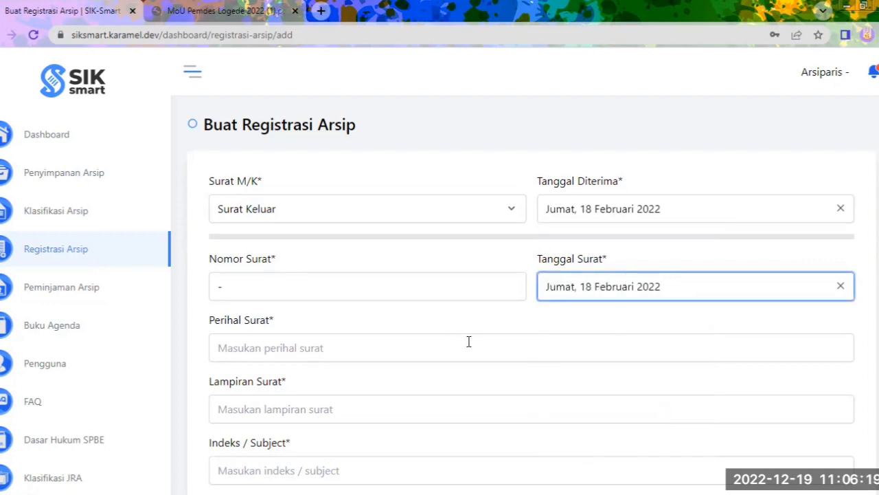
Copy the title MEMORANDUM OF UNDERSTANDING (NOTA KESEPAHAMAN) from the MoU document into Perihal Surat
click(147, 16)
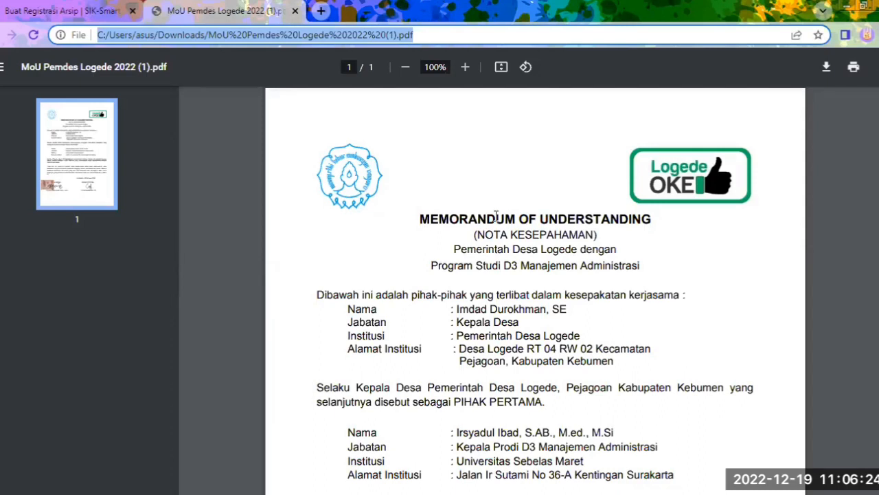
drag(420, 218, 604, 233)
key(ctrl+c)
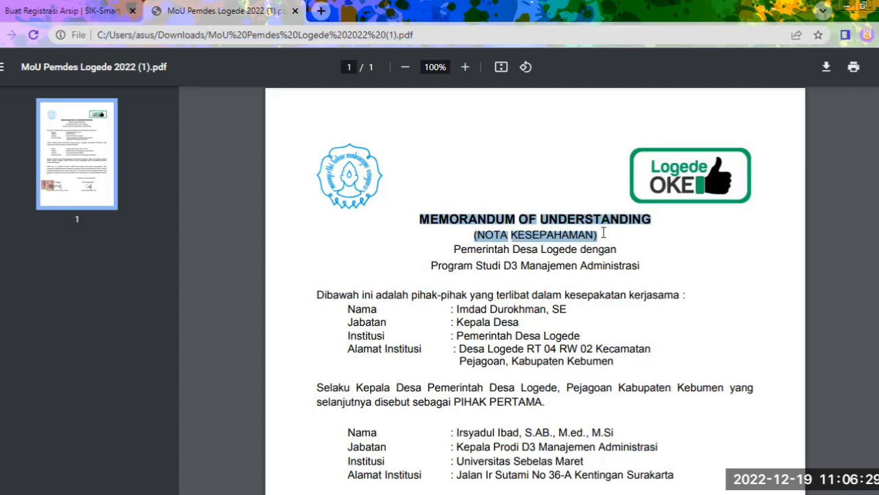
click(31, 12)
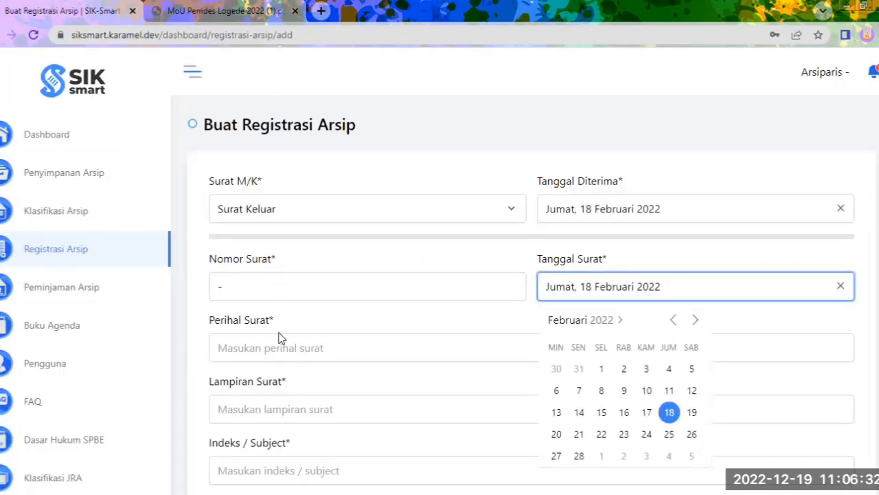
click(285, 343)
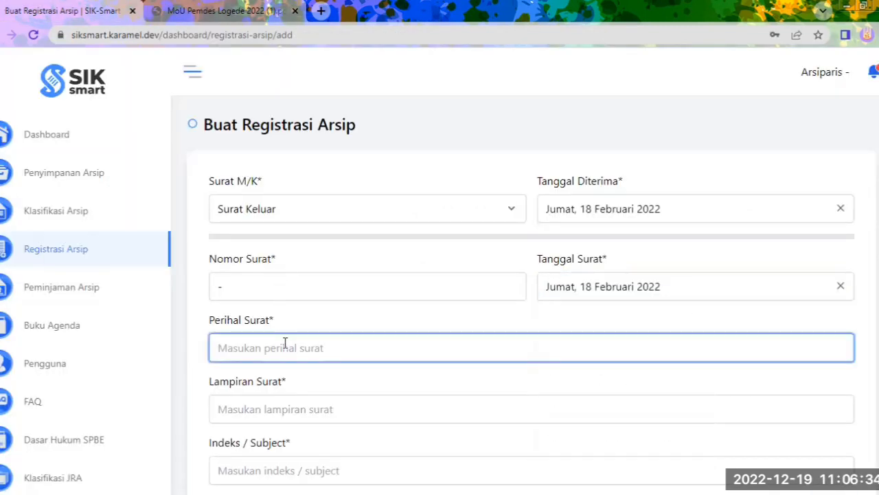
key(ctrl+v)
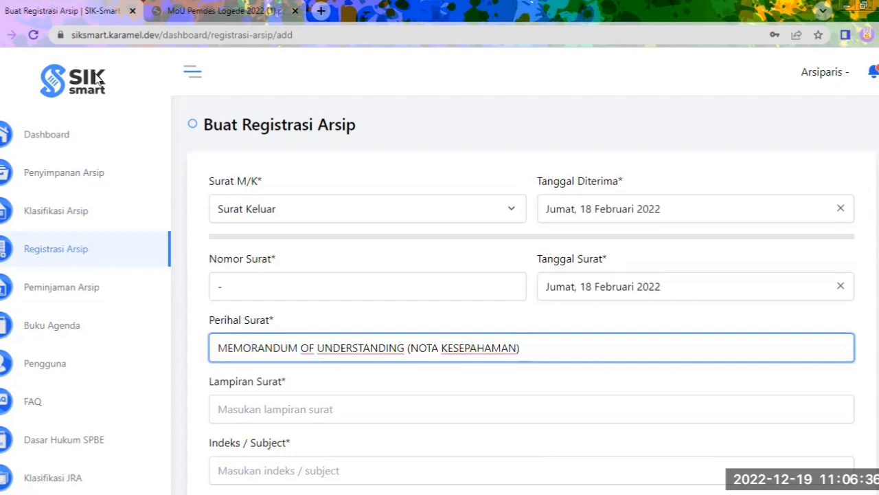
Enter "-" as Lampiran Surat and fill Indeks / Subject with the copied title MEMORANDUM OF UNDERSTANDING (NOTA KESEPAHAMAN)
click(148, 14)
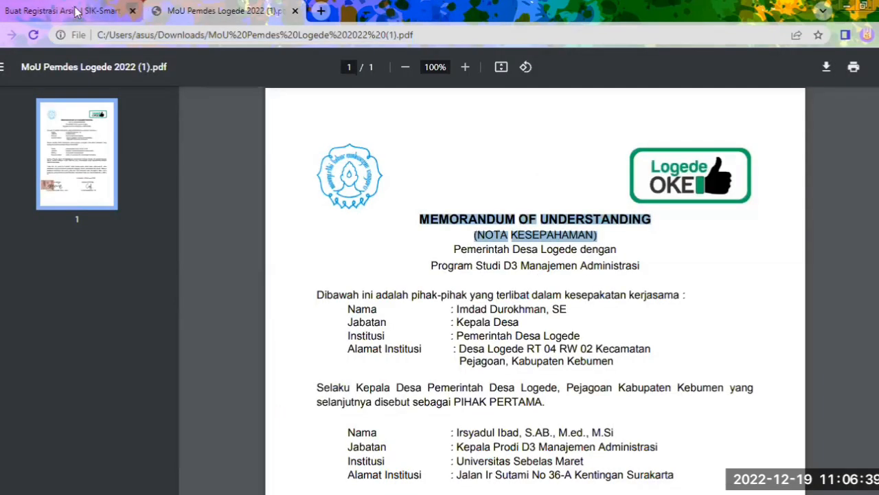
click(110, 11)
click(301, 407)
text(-)
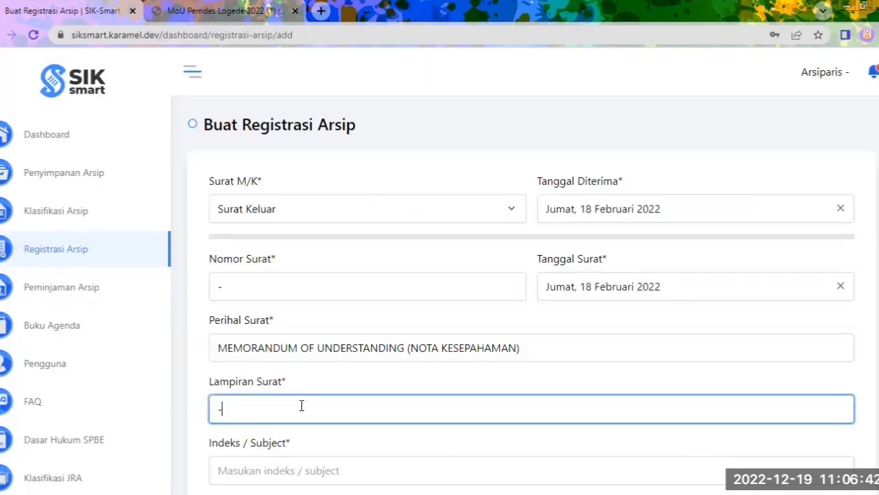
scroll(468, 244, down, 3)
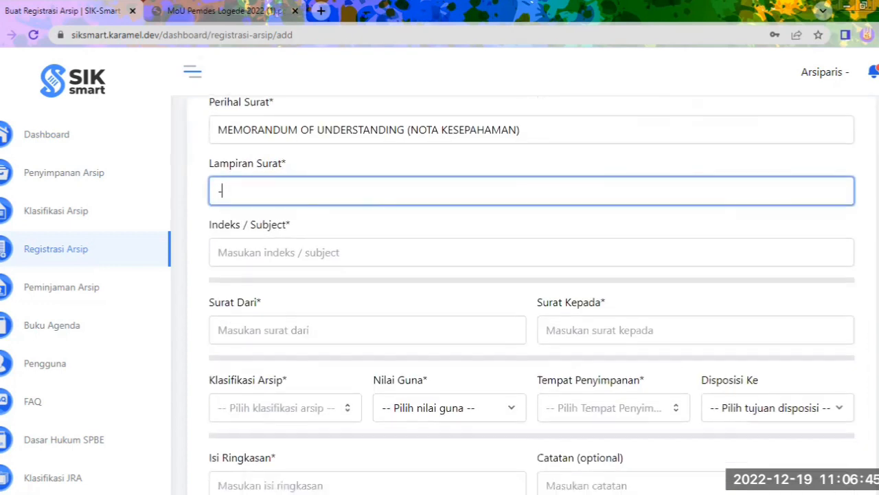
click(469, 248)
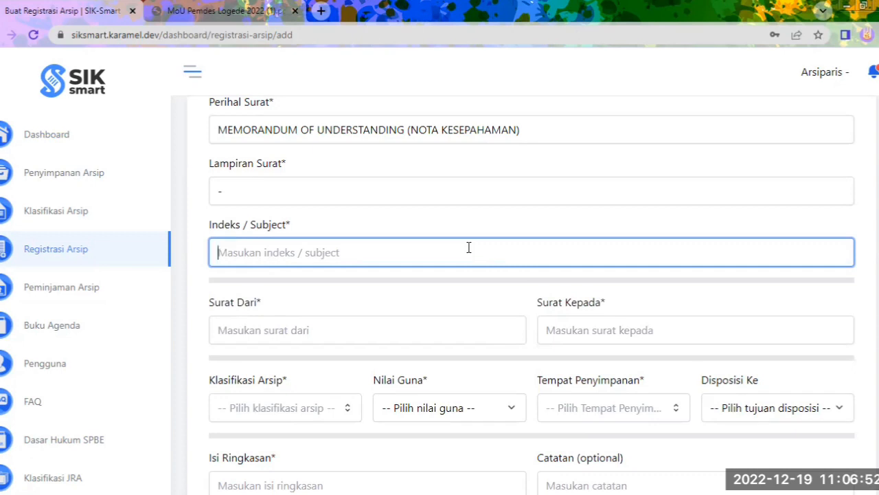
key(ctrl+v)
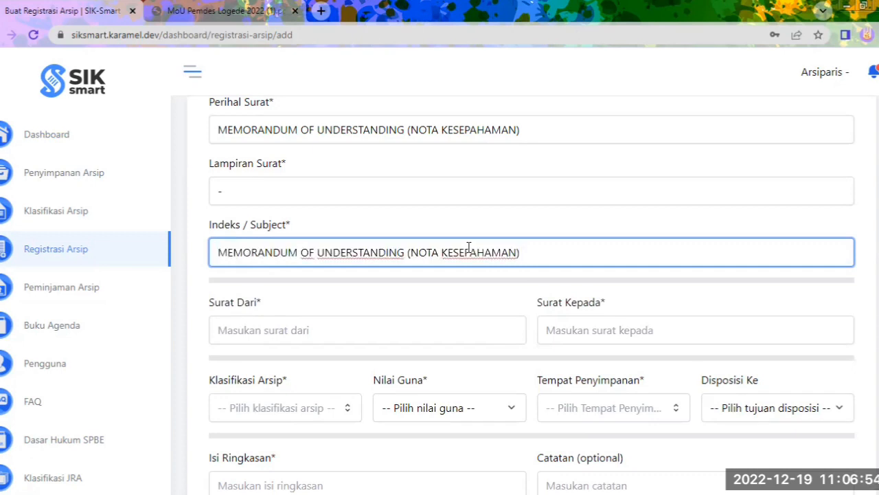
Enter Pemerintah Desa Logede as Surat Dari and go on to the Surat Kepada field
click(349, 329)
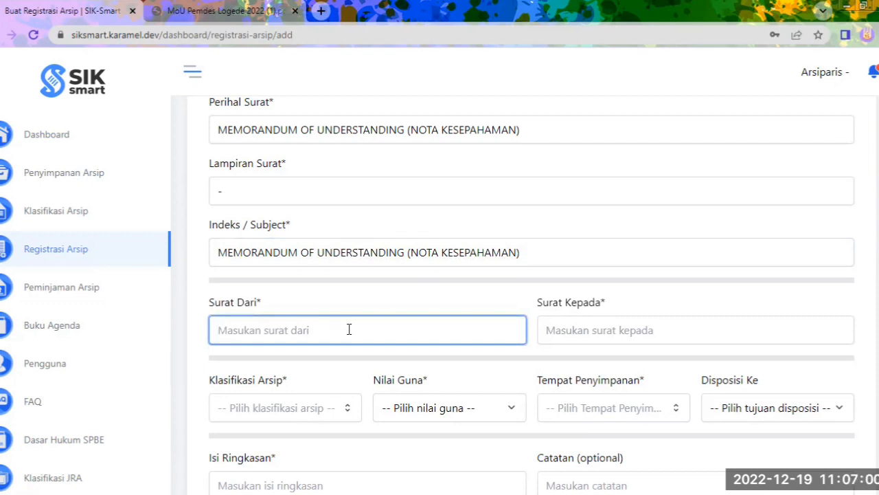
text(P)
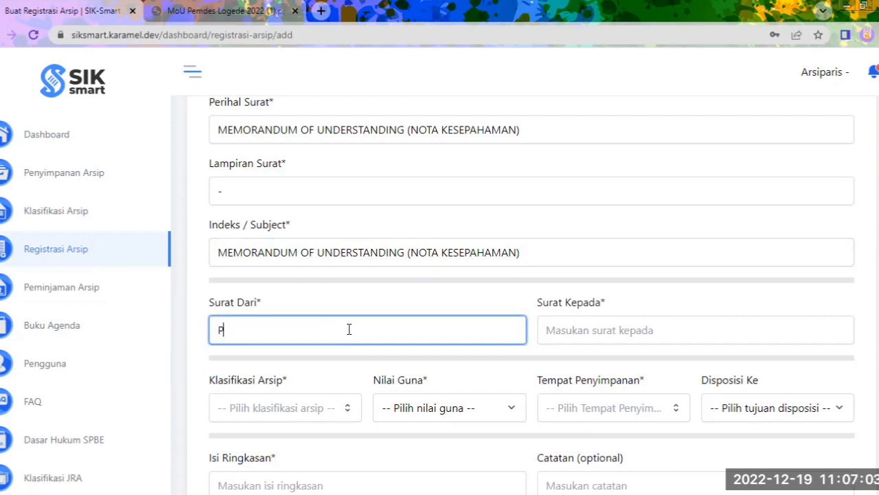
text(emerintah D)
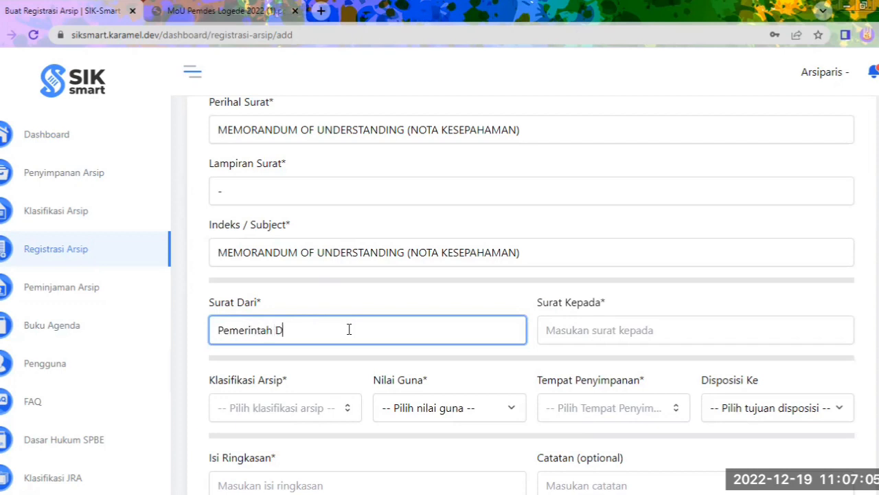
text(esa Logede)
click(664, 330)
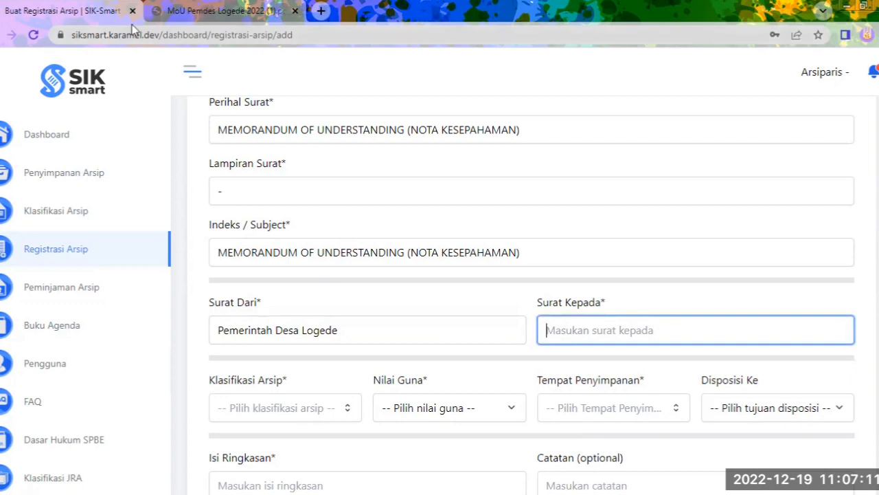
Fill Surat Kepada with Program Studi D3 Manajemen Administrasi, copied from the MoU document, followed by Universitas Sebelas Maret
click(168, 11)
click(434, 281)
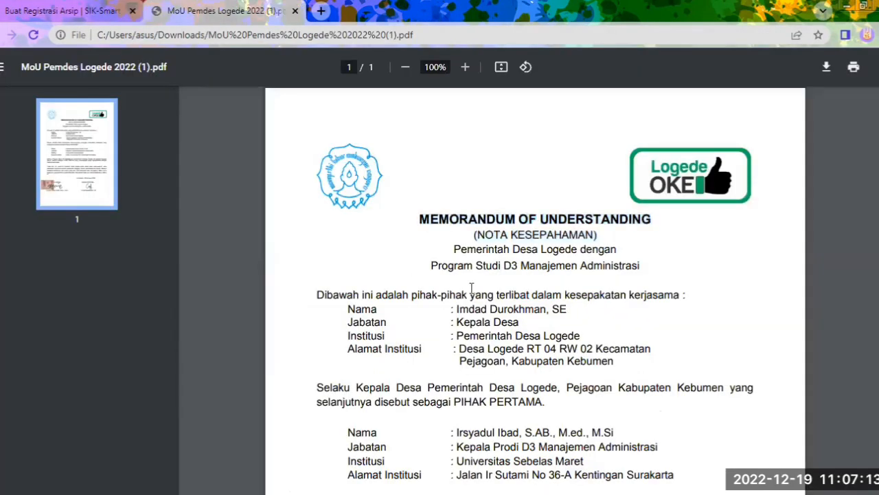
drag(433, 263, 535, 260)
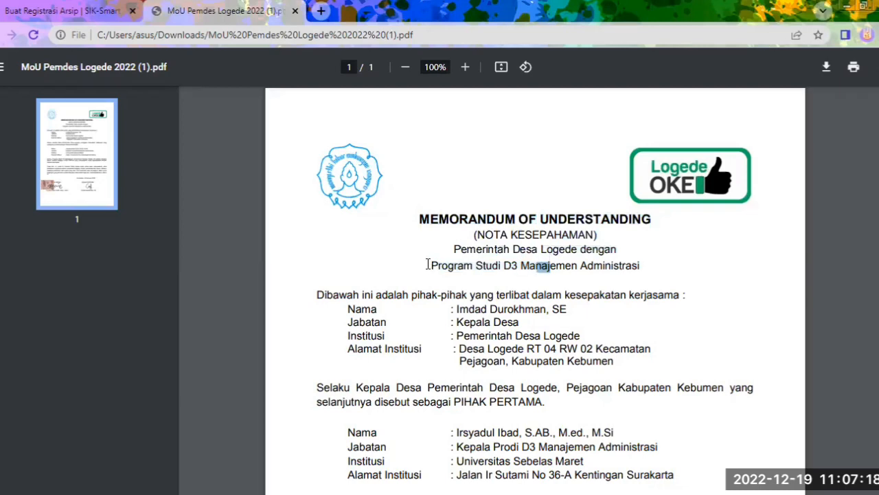
drag(427, 265, 644, 266)
key(ctrl+c)
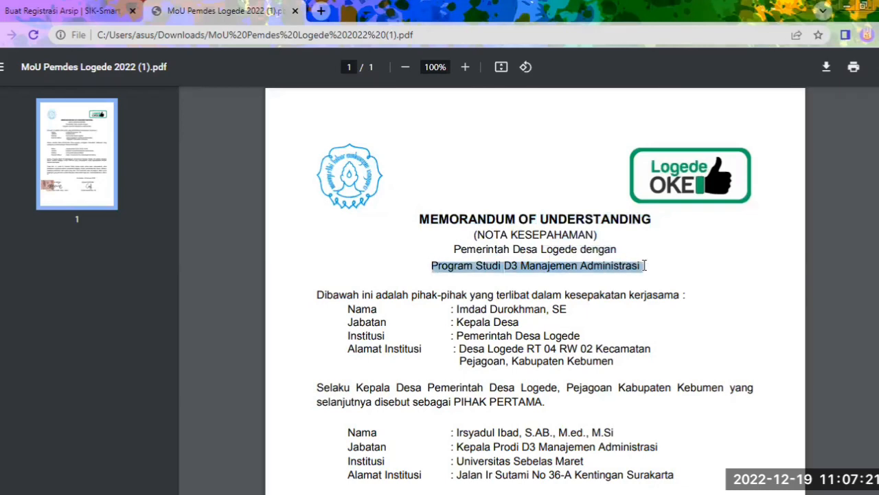
click(88, 11)
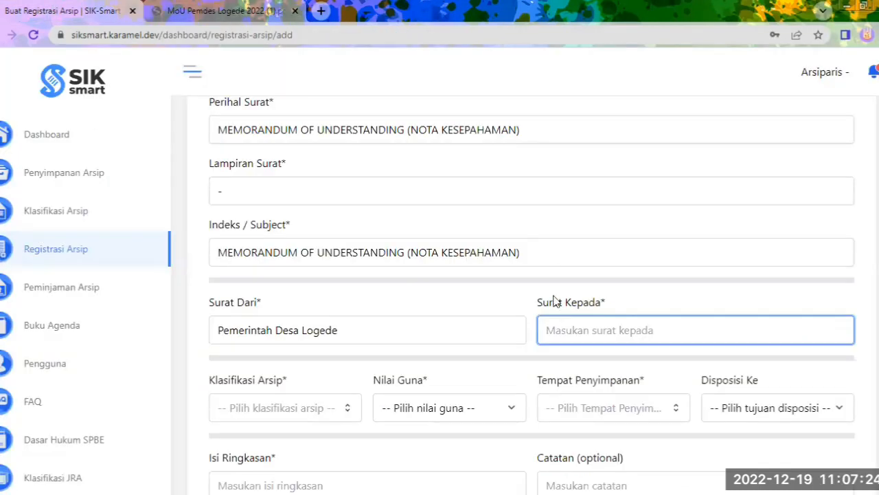
key(ctrl+v)
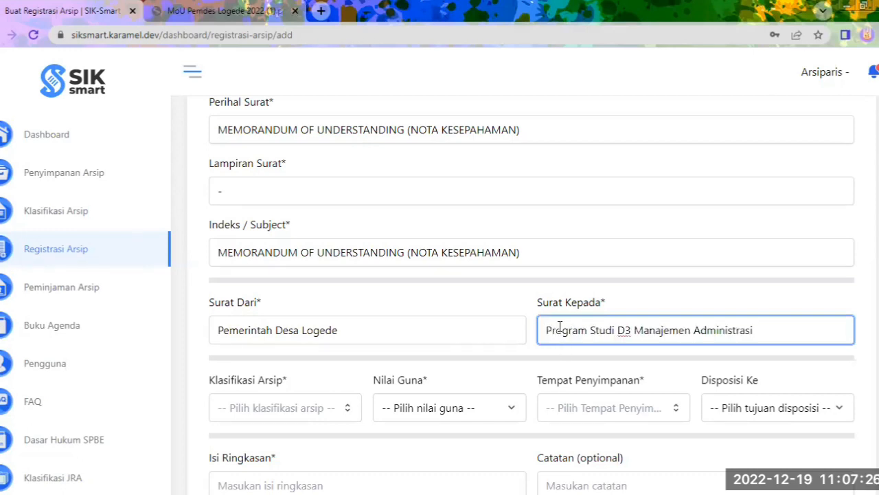
text(Universitas Sebelas Maret)
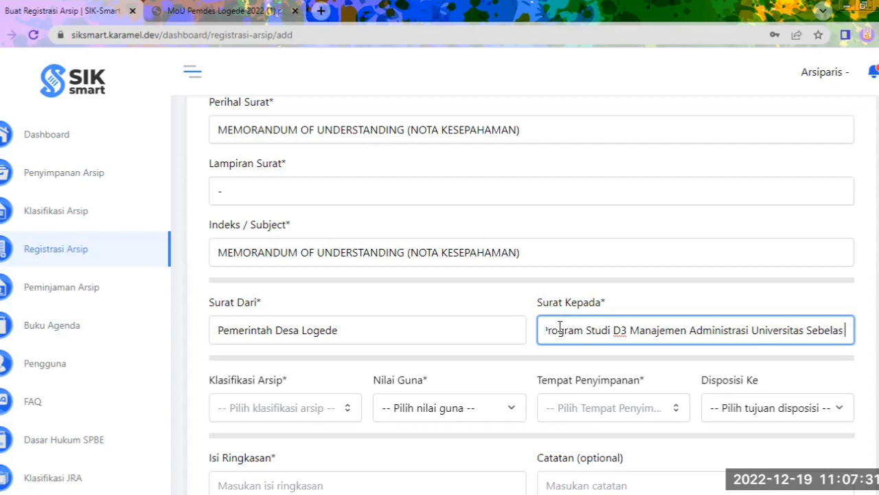
Set Klasifikasi Arsip to 000 Umum zzz (2/5) and Nilai Guna to Administratif
click(294, 413)
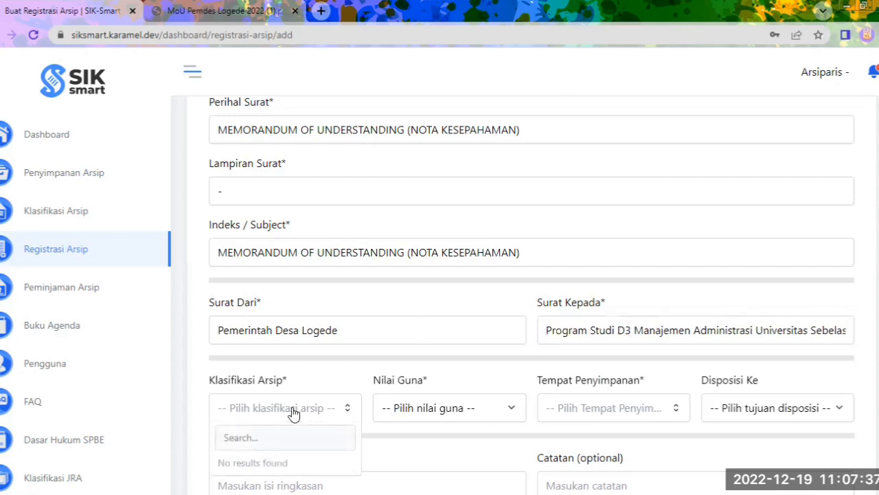
text(00)
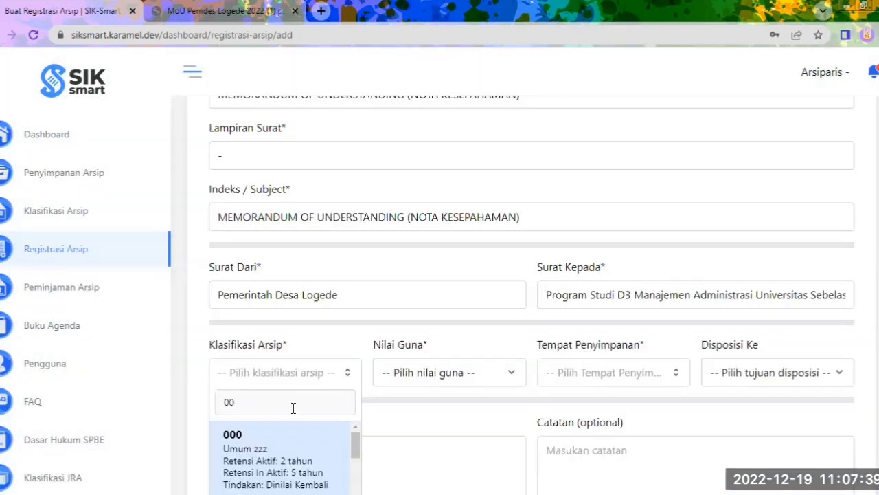
click(292, 447)
click(487, 375)
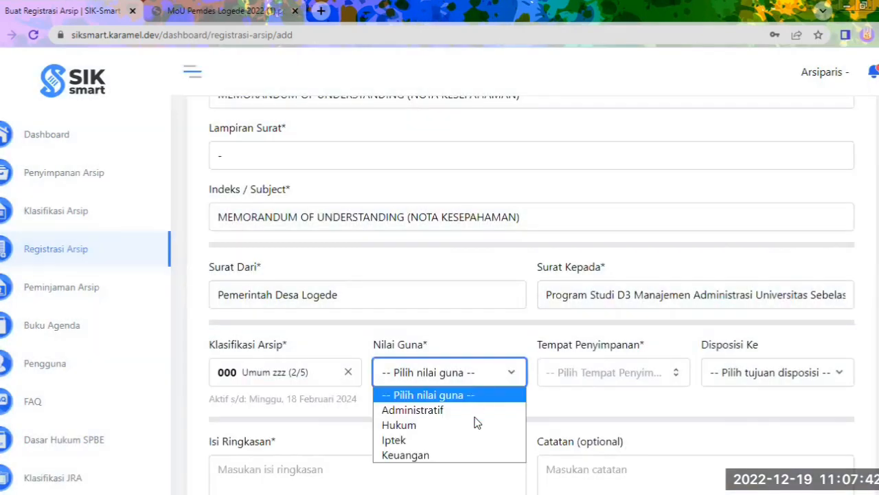
click(476, 412)
Find 00 among the storage places and choose Filling 000 UMUM, Logede as Tempat Penyimpanan
click(622, 371)
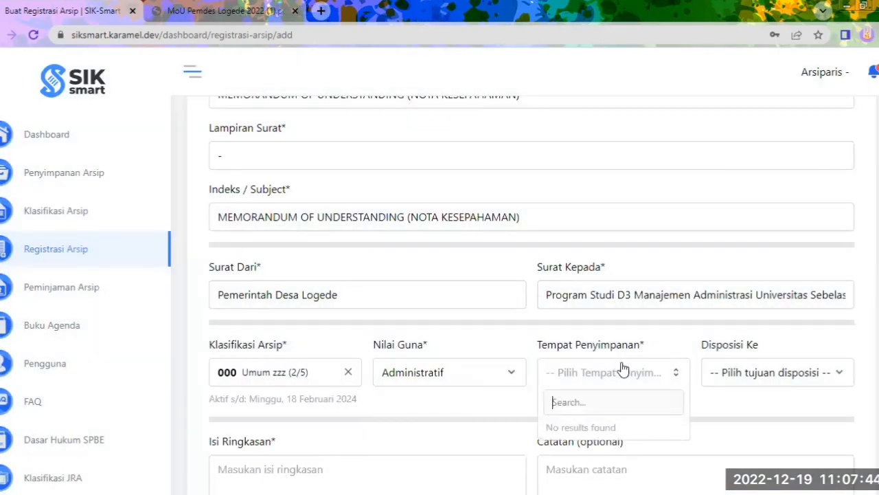
text(00)
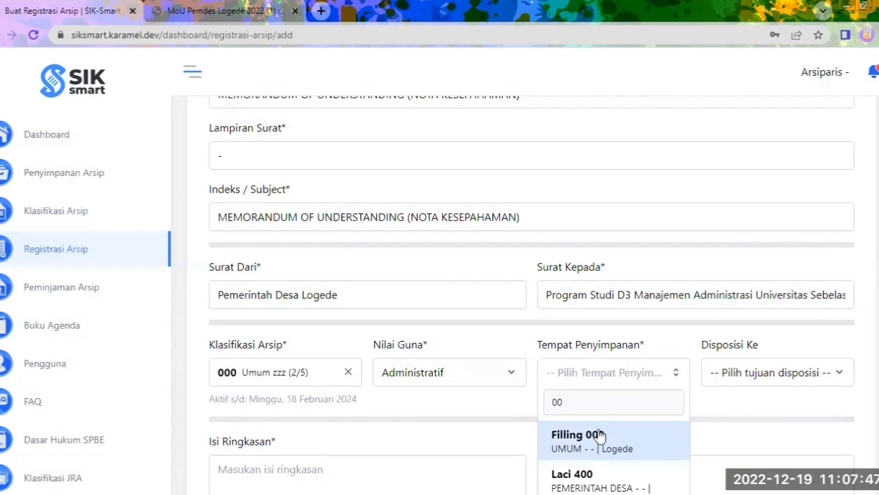
click(600, 435)
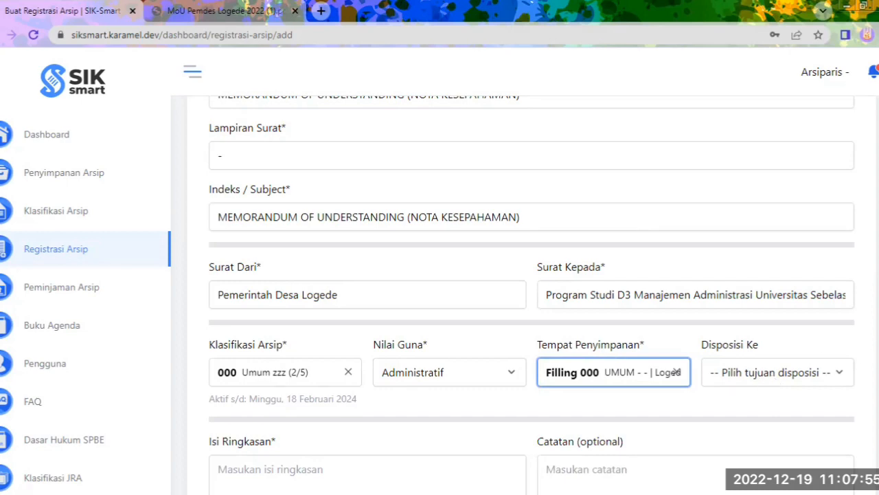
Copy the MoU sentence running from "Pada hari ini Jumat,18 Februari 2022" to "magang industri mahasiswa dan dosen." into Isi Ringkasan
scroll(775, 382, down, 3)
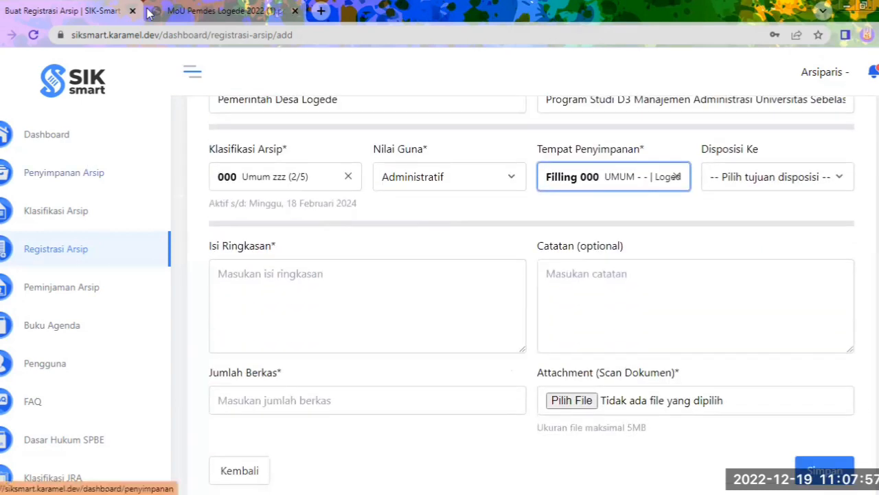
click(219, 11)
scroll(329, 279, down, 2)
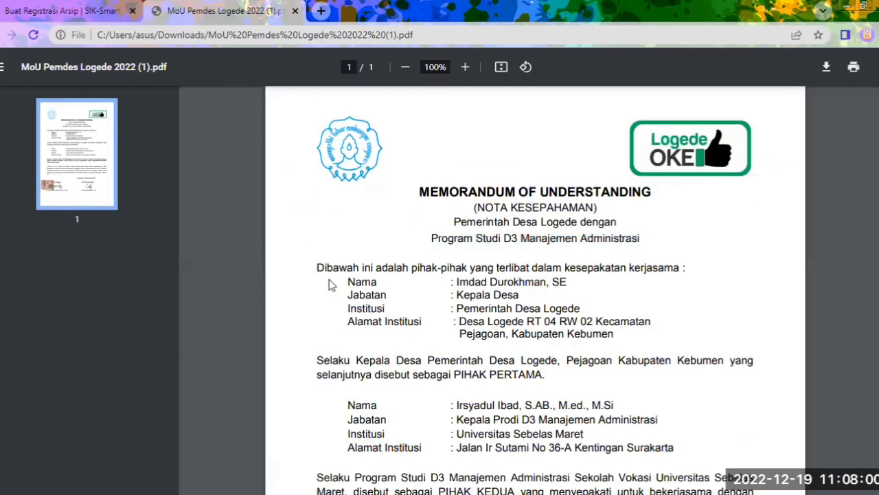
scroll(329, 282, down, 3)
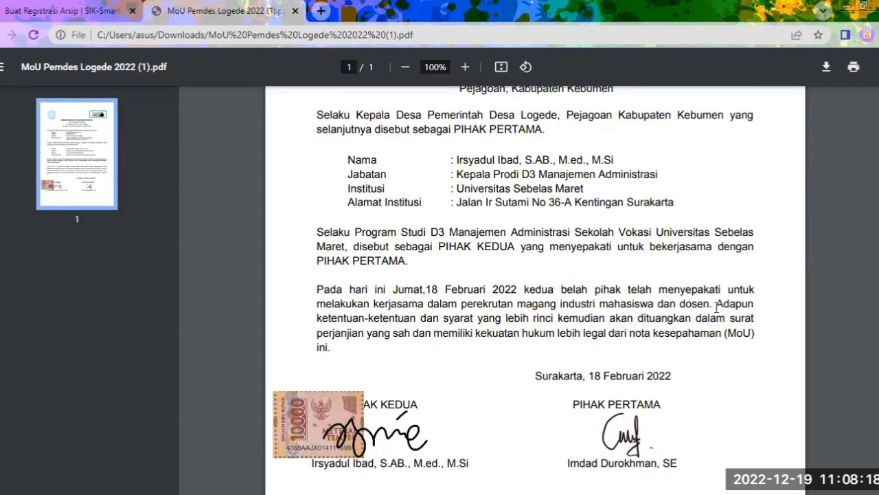
drag(712, 305, 317, 304)
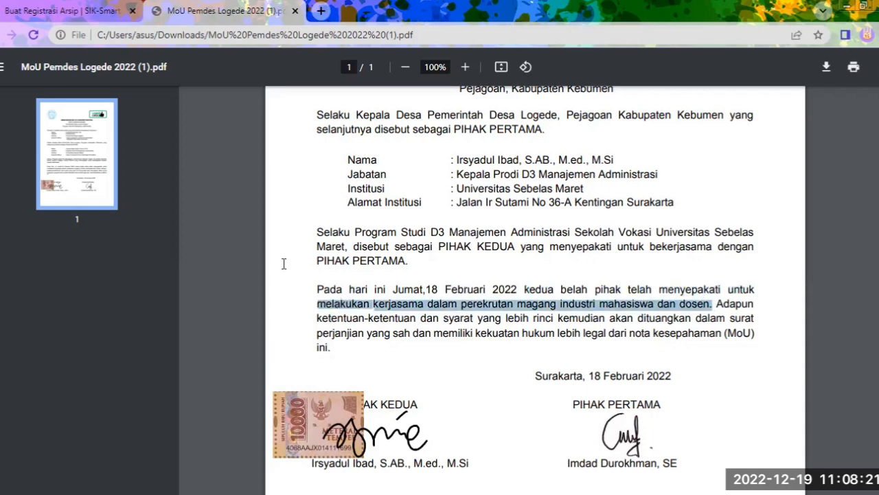
drag(263, 412, 312, 232)
key(ctrl+c)
scroll(295, 344, down, 1)
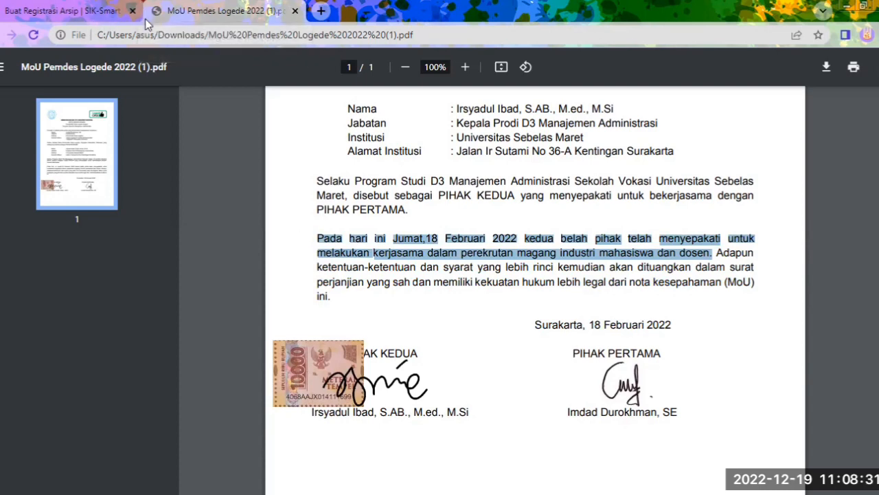
click(105, 13)
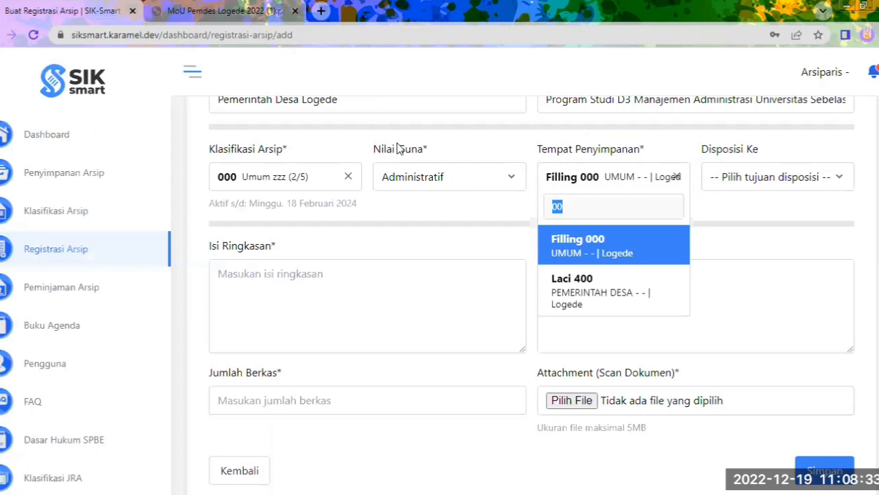
click(370, 274)
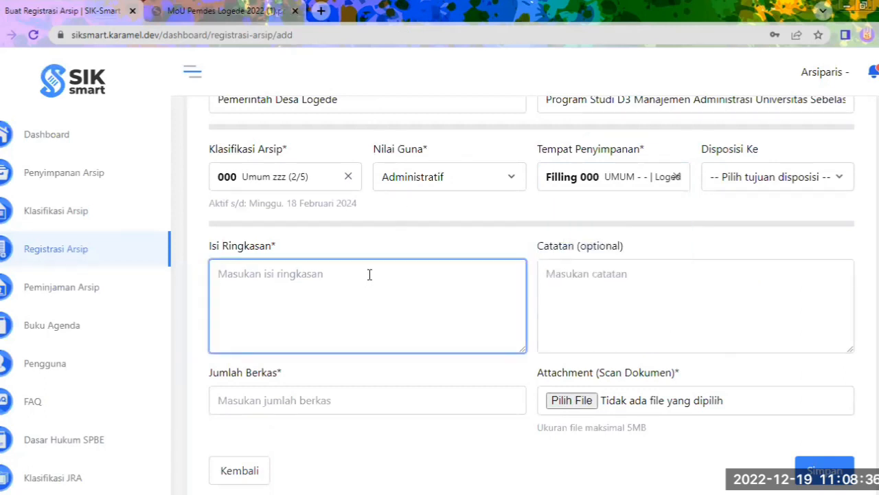
key(ctrl+v)
Enter "-" as Catatan and 1 as Jumlah Berkas
click(639, 275)
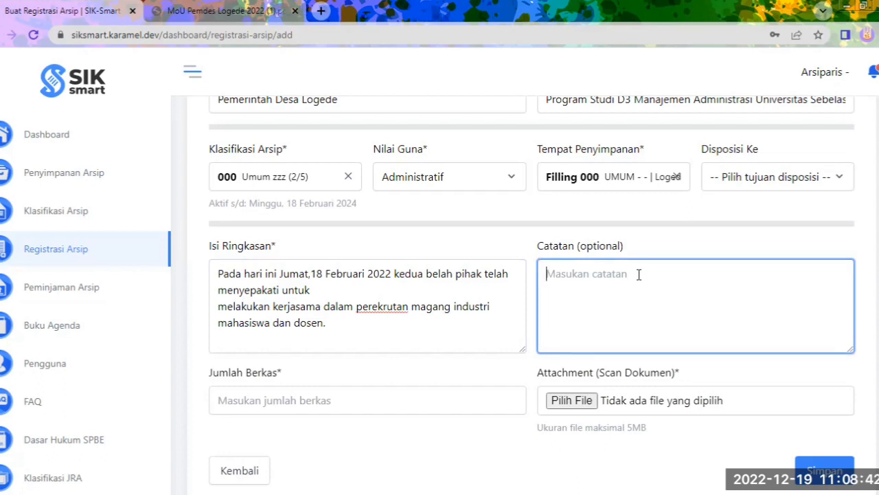
text(-)
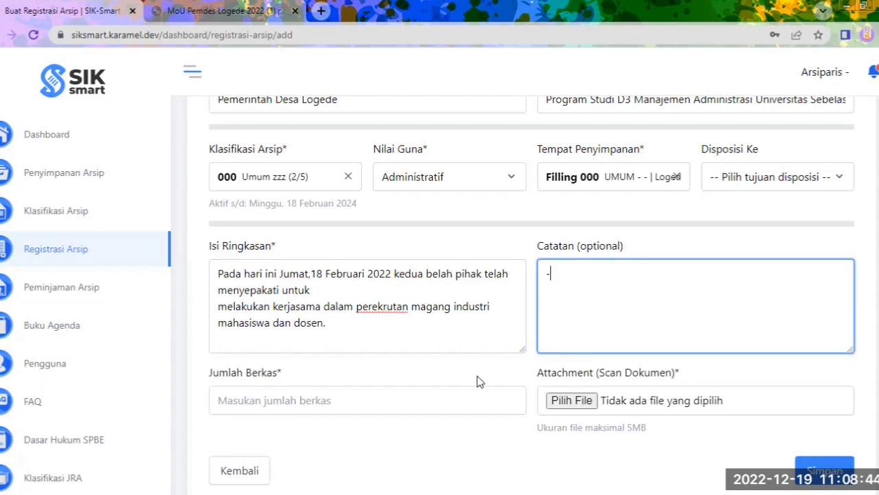
click(443, 396)
text(1)
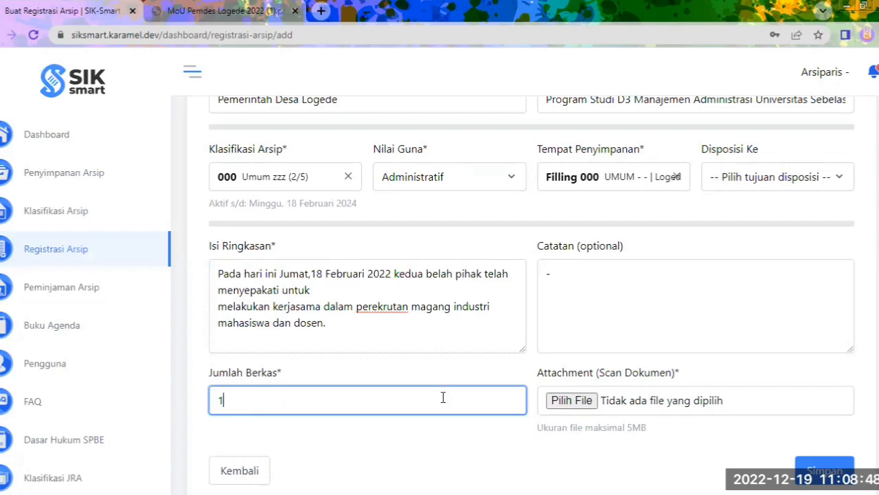
Attach MoU Pemdes Logede 2022 (1).pdf from the Downloads folder as the scanned document
click(147, 17)
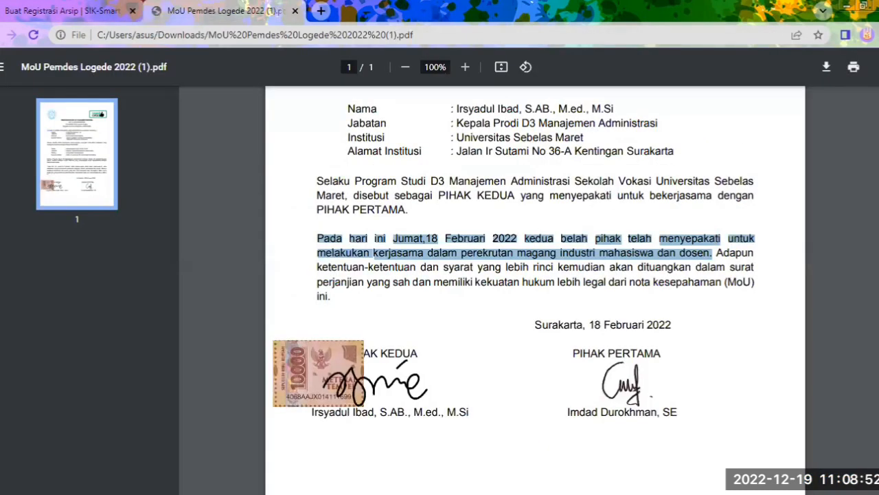
scroll(535, 289, up, 5)
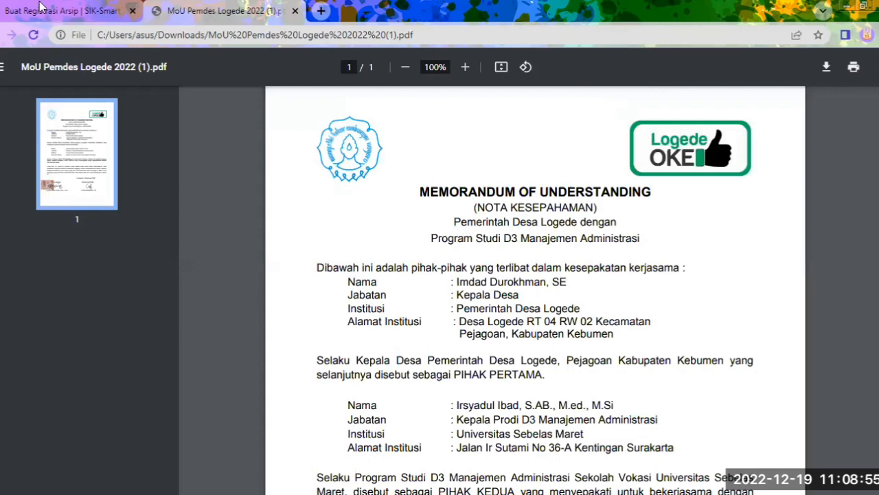
click(45, 11)
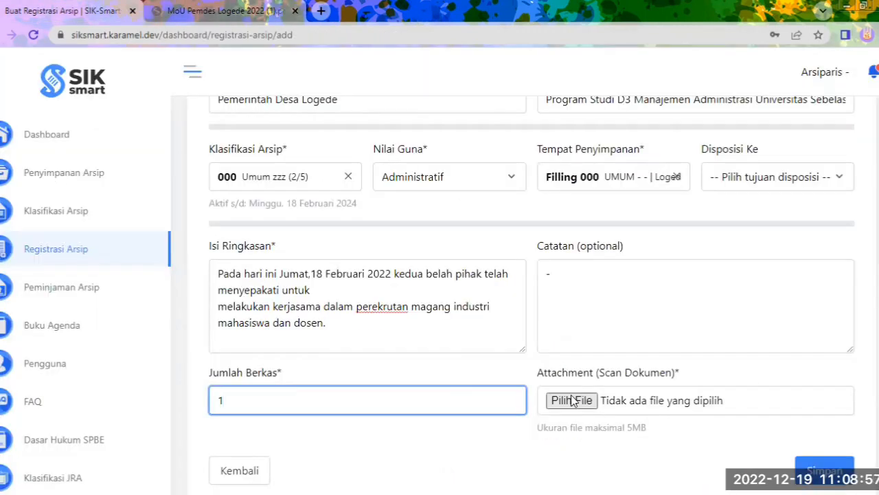
click(573, 401)
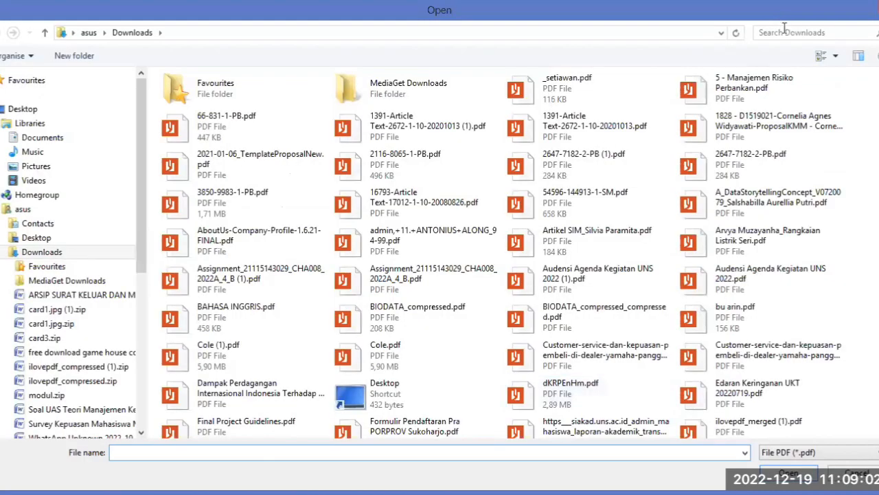
click(783, 30)
text(m)
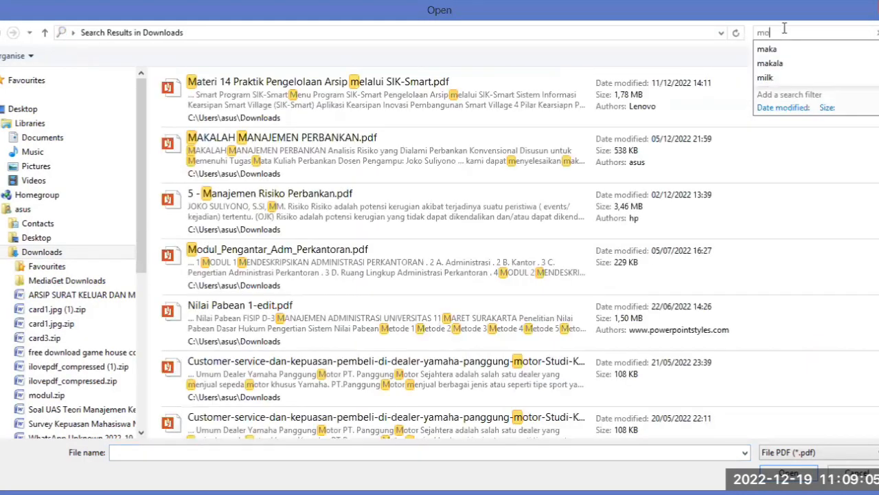
text(o)
click(582, 84)
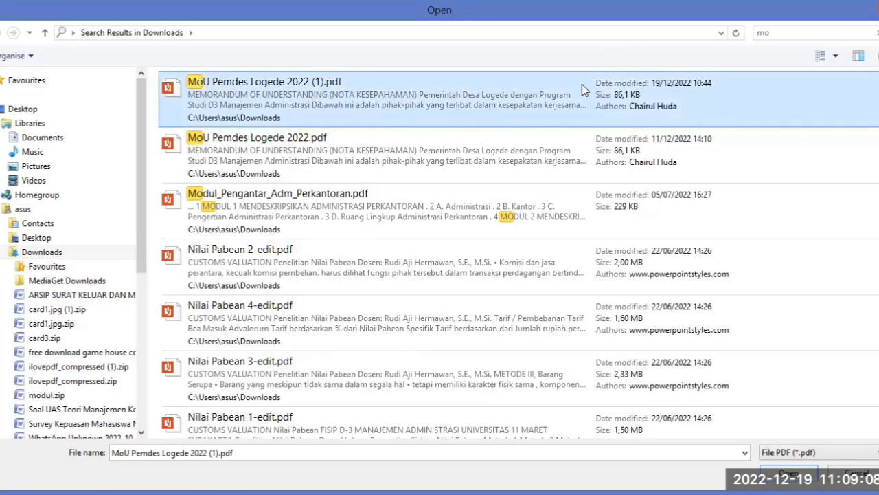
click(783, 473)
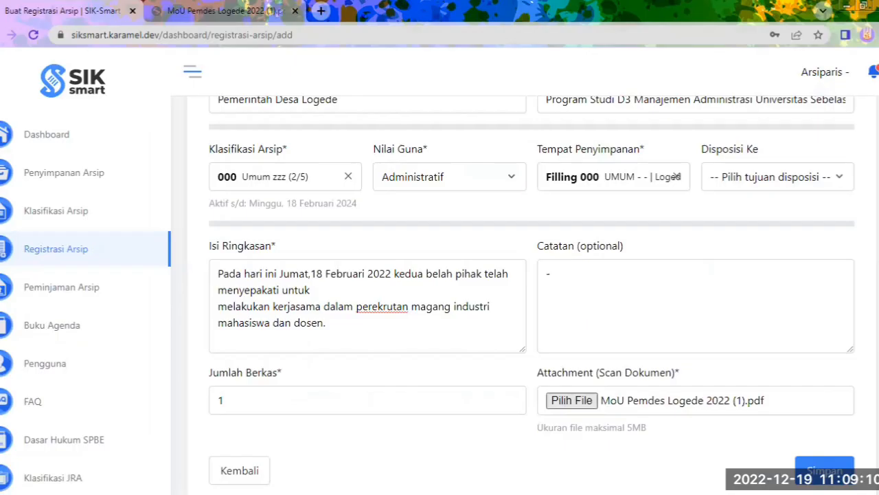
Check the completed Surat Keluar form from start to end and save the archive registration
scroll(533, 295, up, 6)
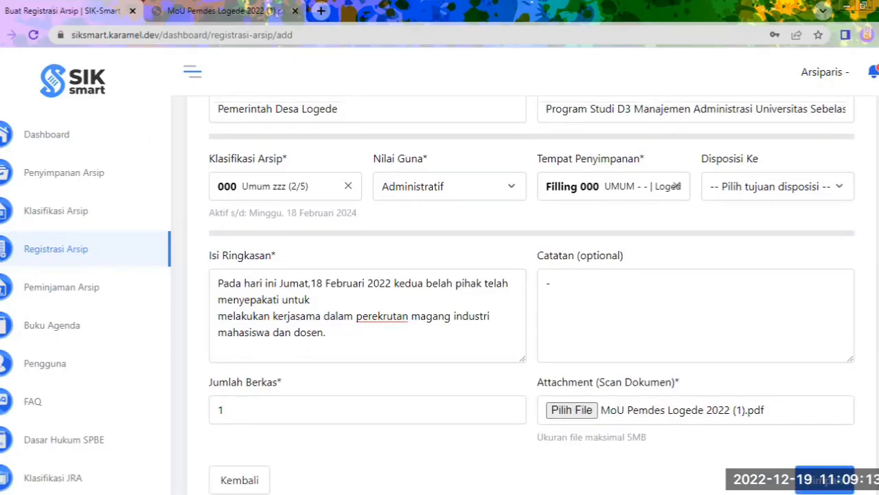
scroll(533, 295, down, 1)
scroll(532, 295, up, 1)
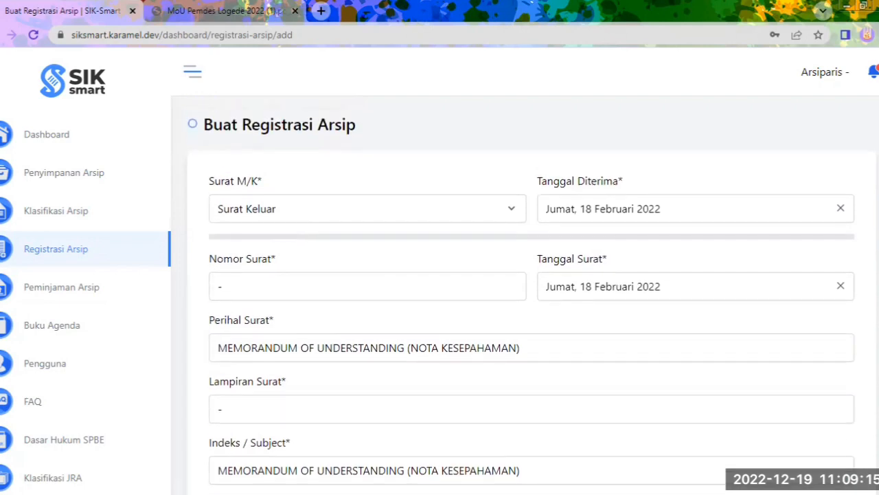
scroll(533, 295, down, 7)
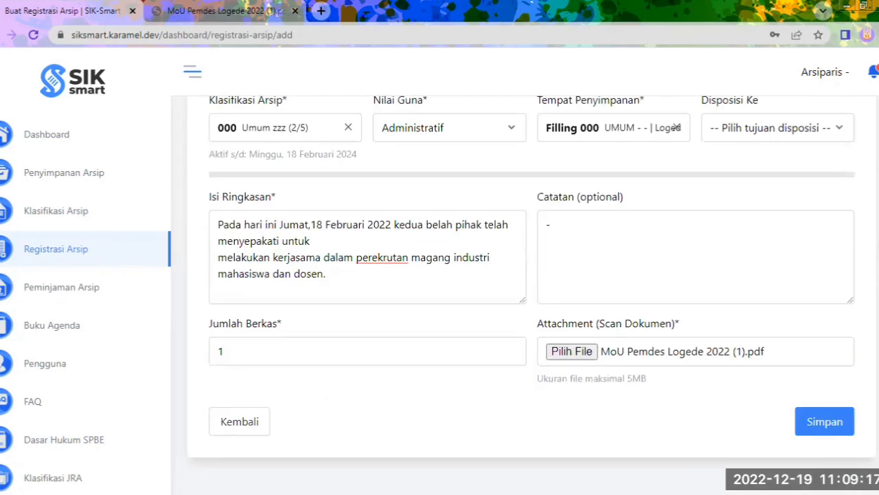
click(830, 419)
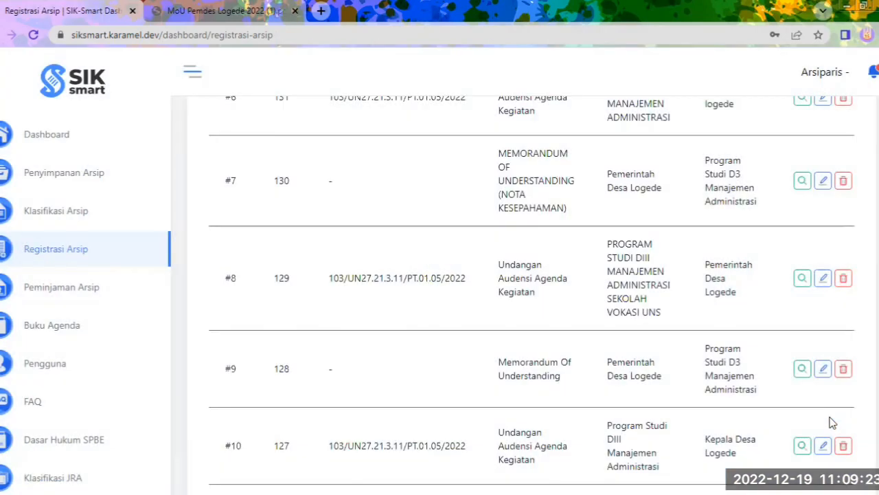
Open the details of the newly saved MoU registration in the Registrasi Arsip list
scroll(525, 296, up, 9)
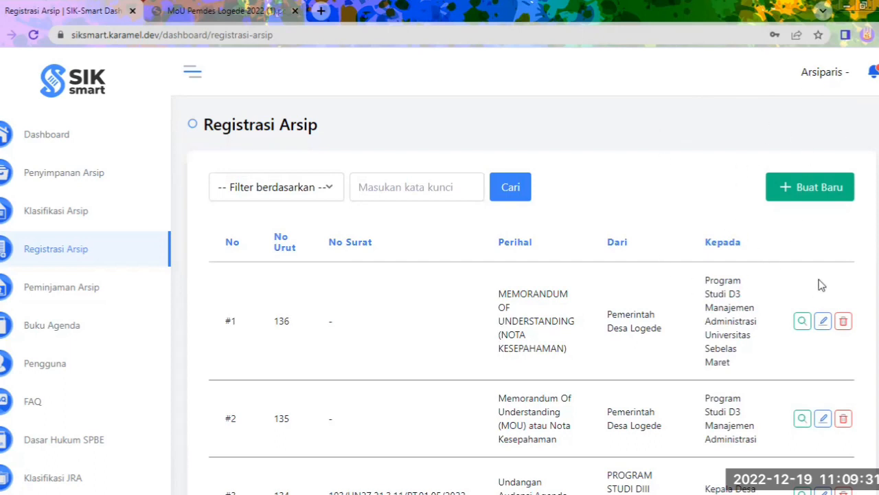
click(800, 327)
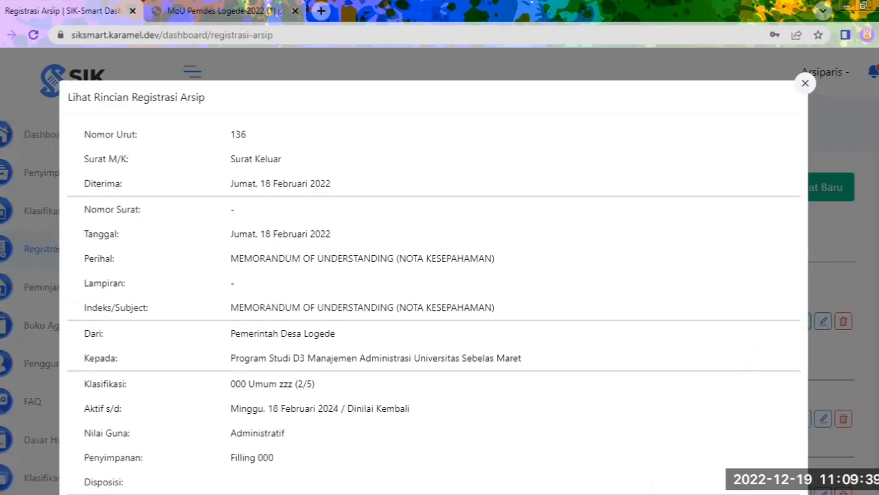
Review all fields of the saved MoU registration details, from Nomor Urut down to the Kartu Kendali entry
scroll(432, 275, down, 4)
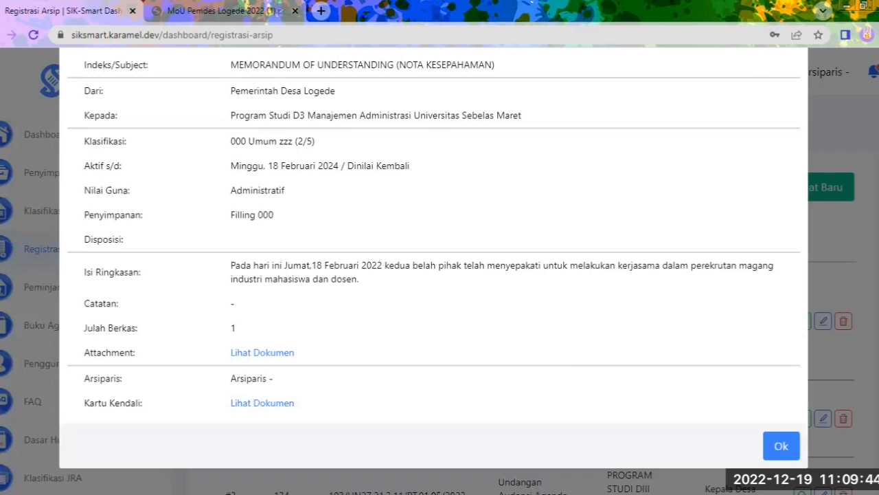
scroll(433, 275, up, 2)
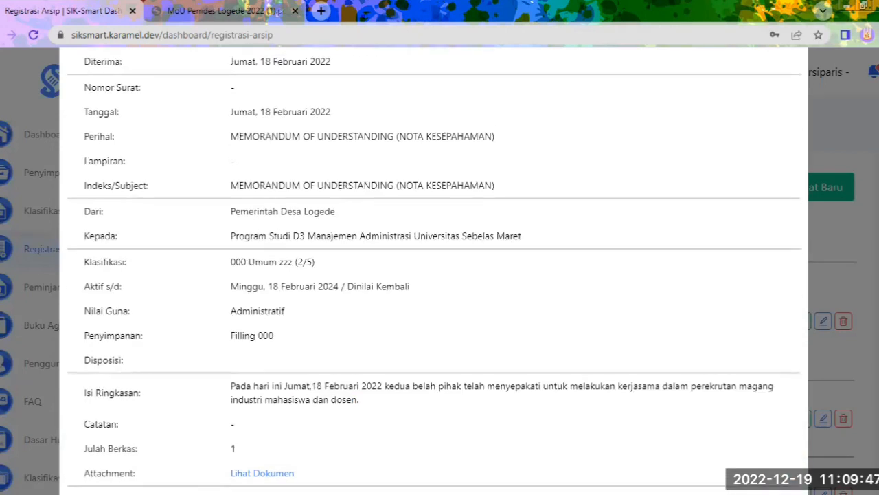
scroll(433, 275, up, 2)
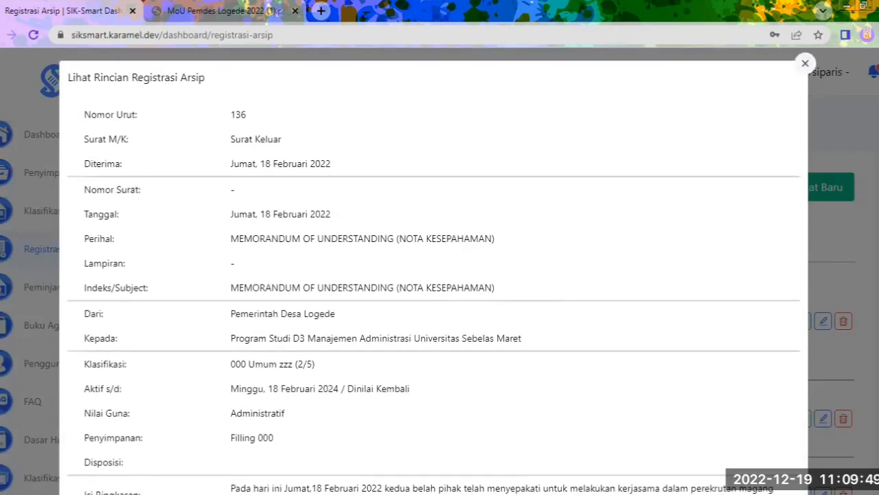
scroll(433, 275, down, 2)
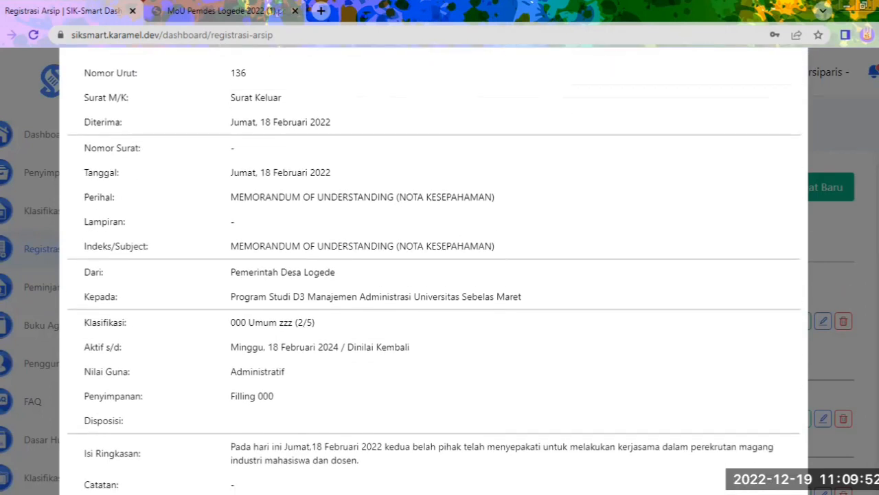
scroll(873, 373, down, 2)
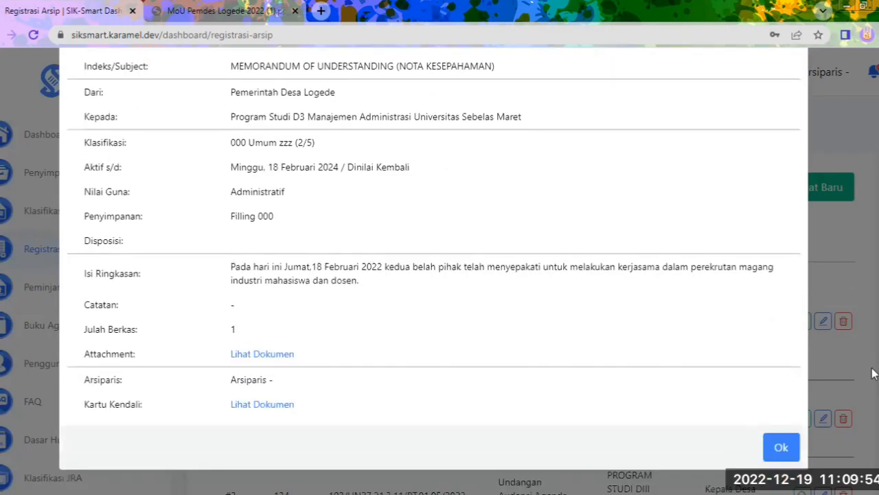
Open the registration's Kartu Kendali document and examine the cards on its first page
click(242, 405)
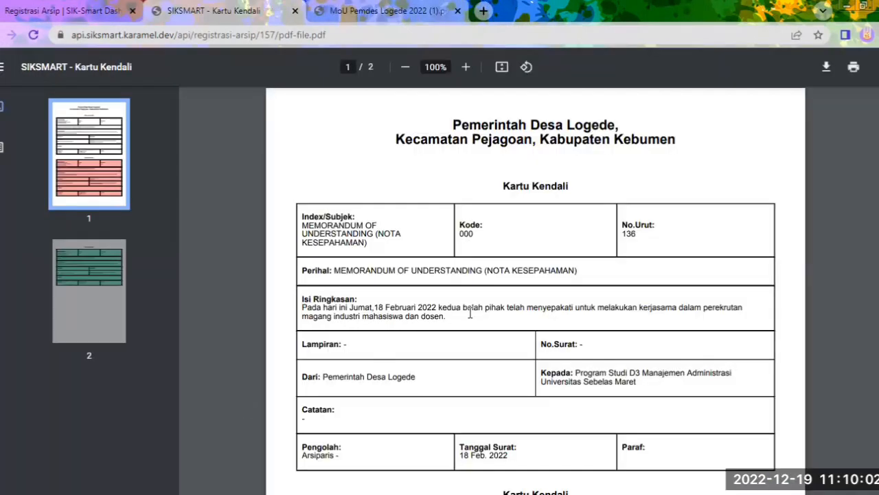
scroll(535, 288, down, 10)
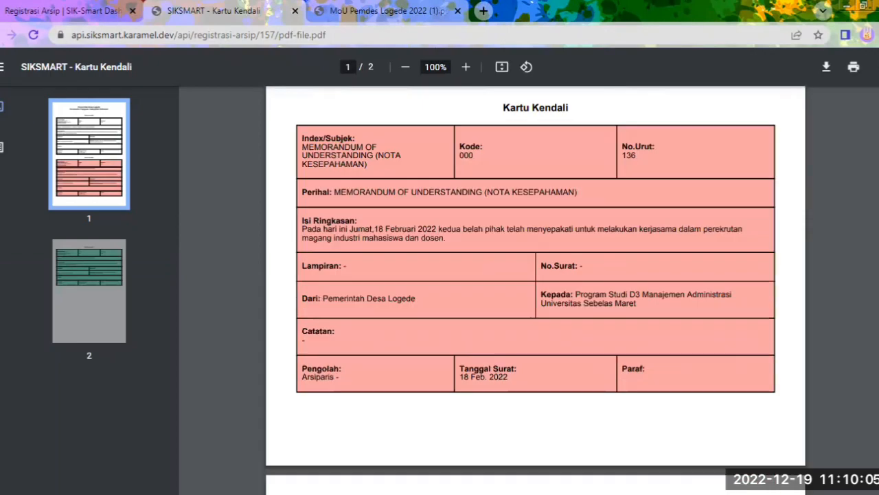
scroll(877, 117, up, 10)
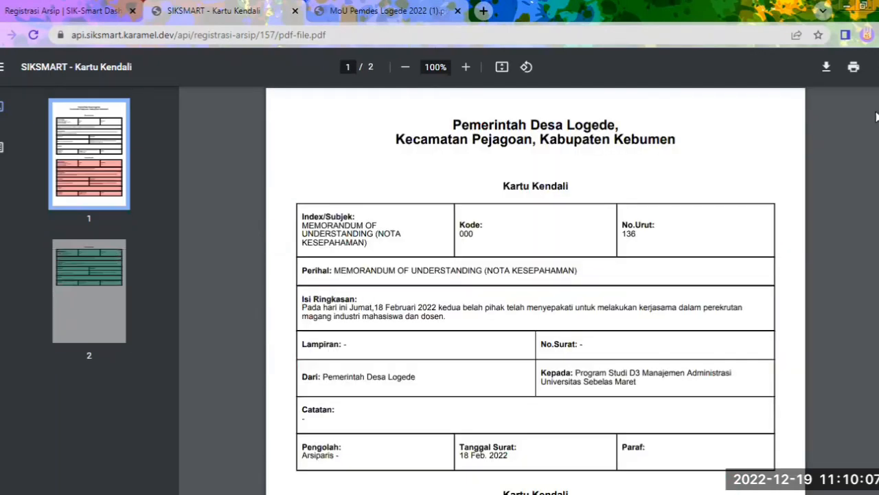
Return to the registration details in SIK-Smart, reread them and close the details dialog
click(48, 10)
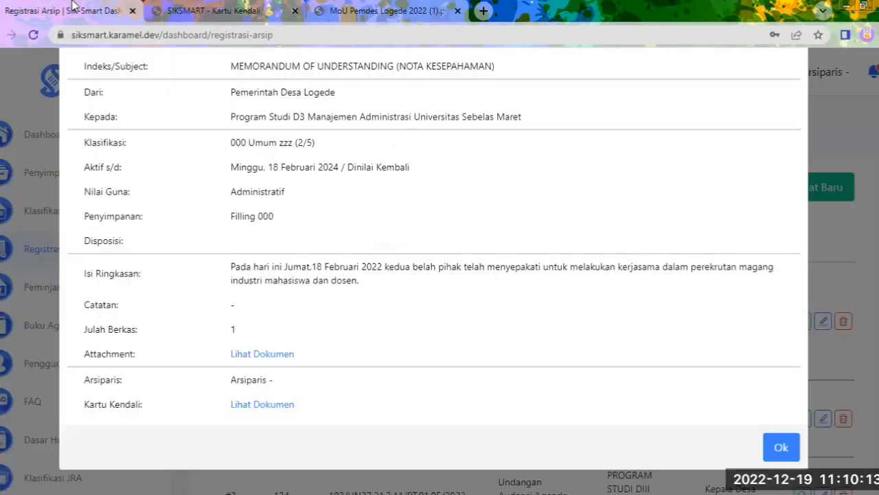
scroll(433, 275, up, 2)
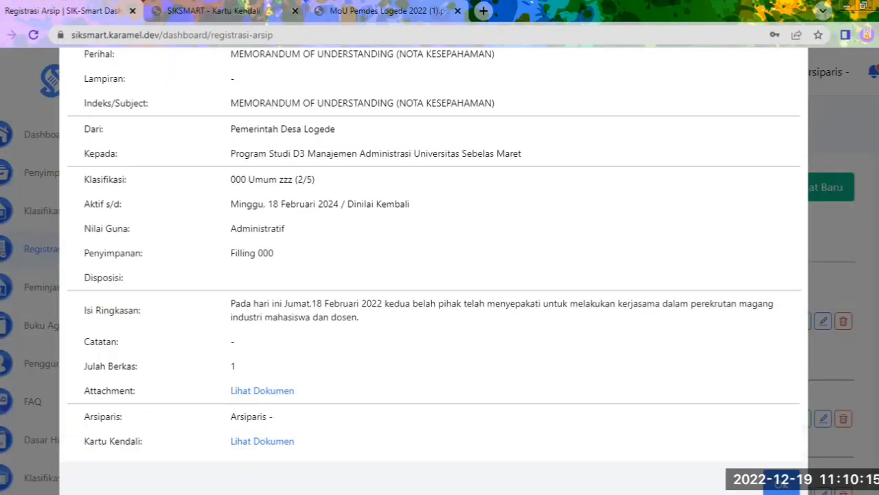
scroll(788, 447, up, 3)
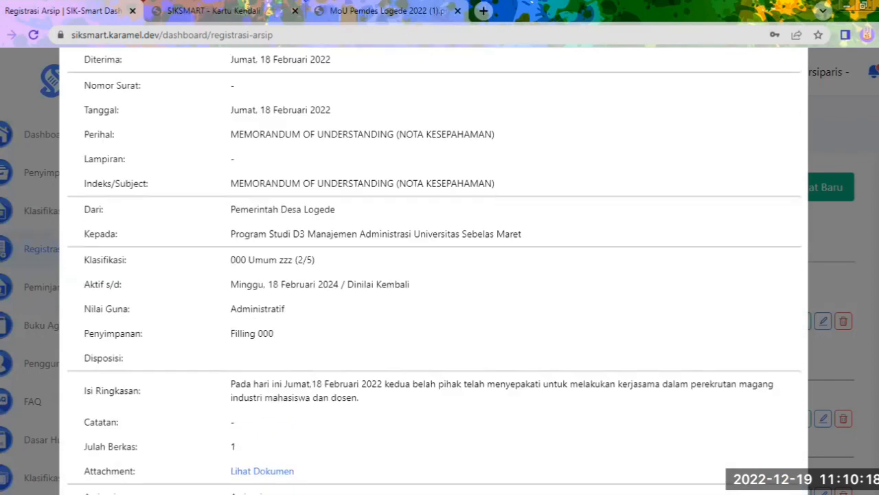
scroll(788, 446, down, 4)
click(783, 443)
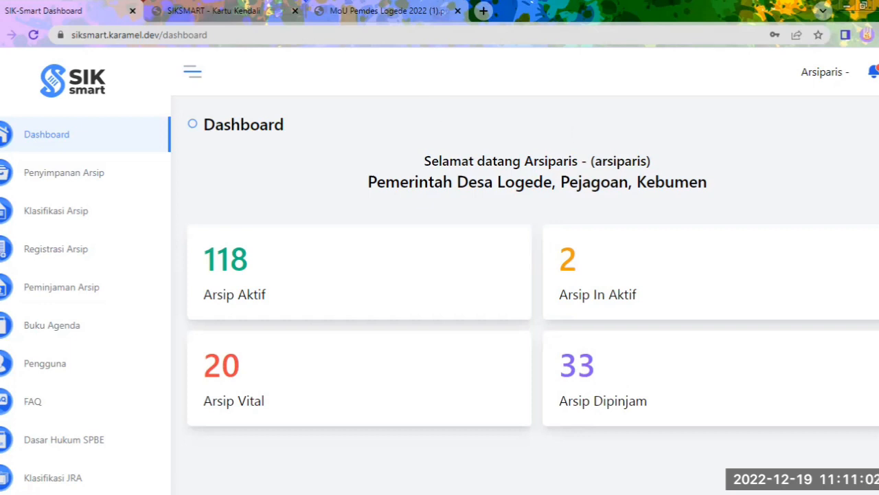
Open the Buku Agenda and look through its list of registered letters
click(57, 333)
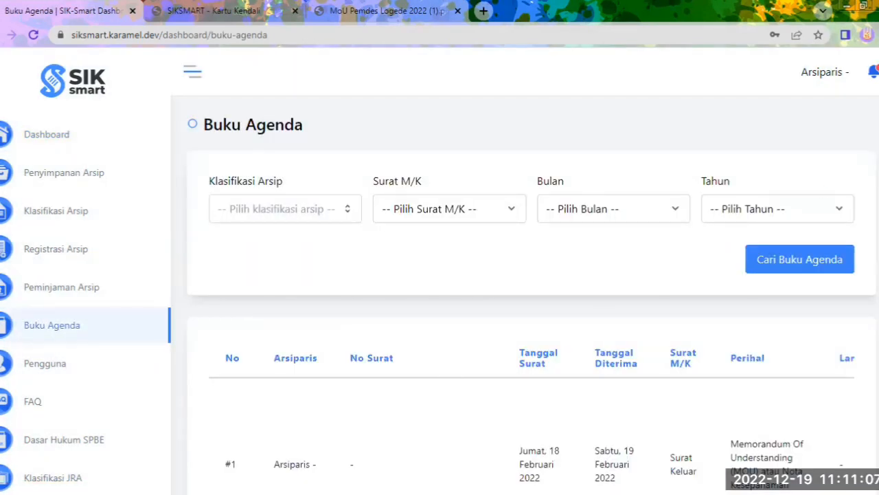
scroll(531, 293, down, 15)
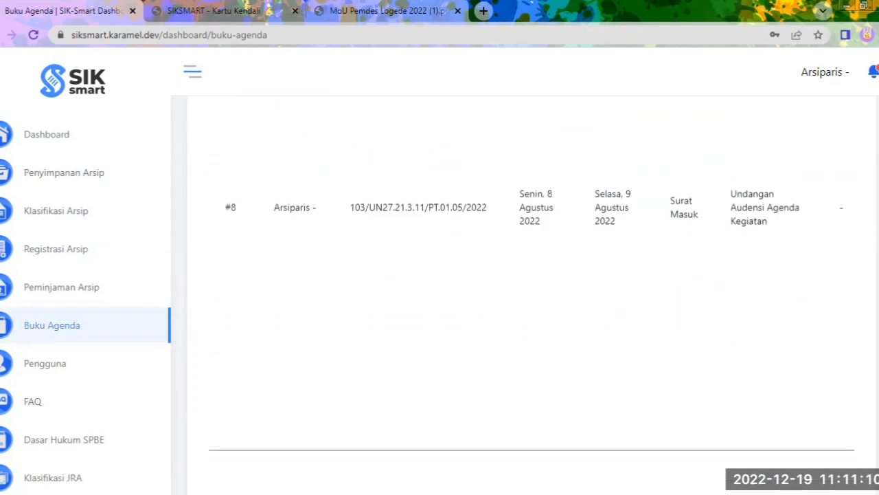
scroll(532, 292, down, 12)
scroll(531, 293, up, 20)
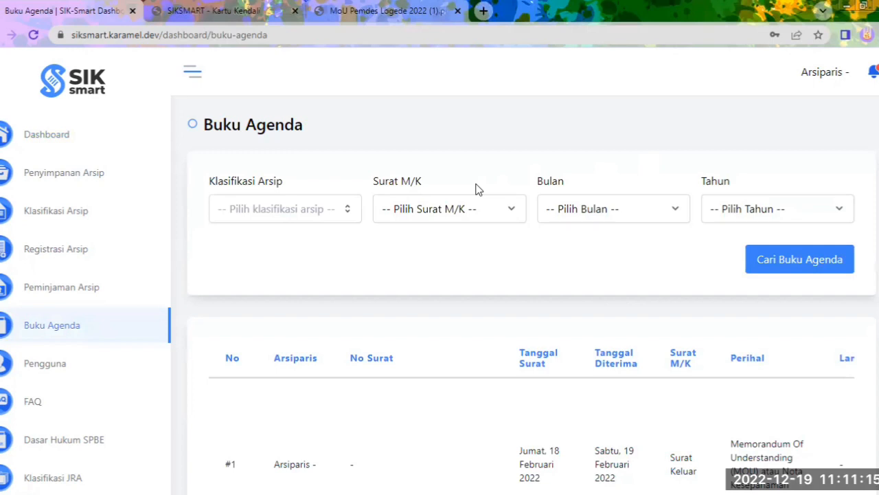
Set the Buku Agenda filter to Klasifikasi Arsip 000 Umum zzz and letter type Surat Masuk
click(354, 212)
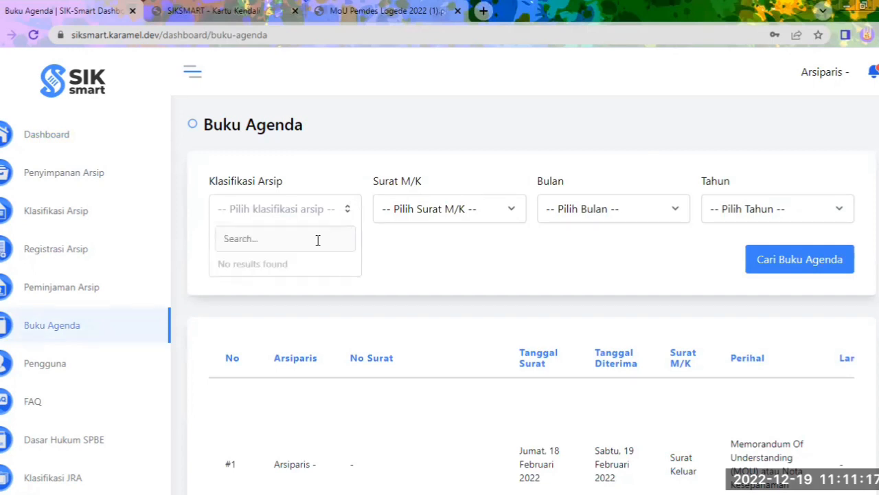
text(000)
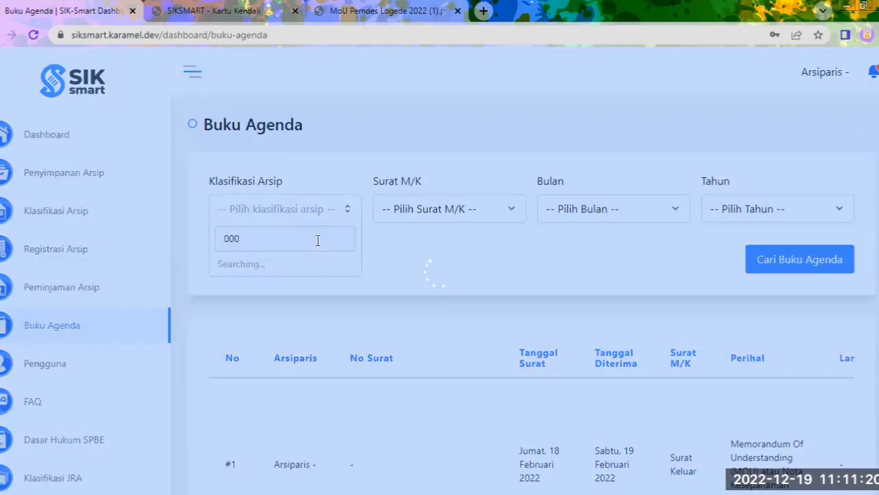
click(304, 279)
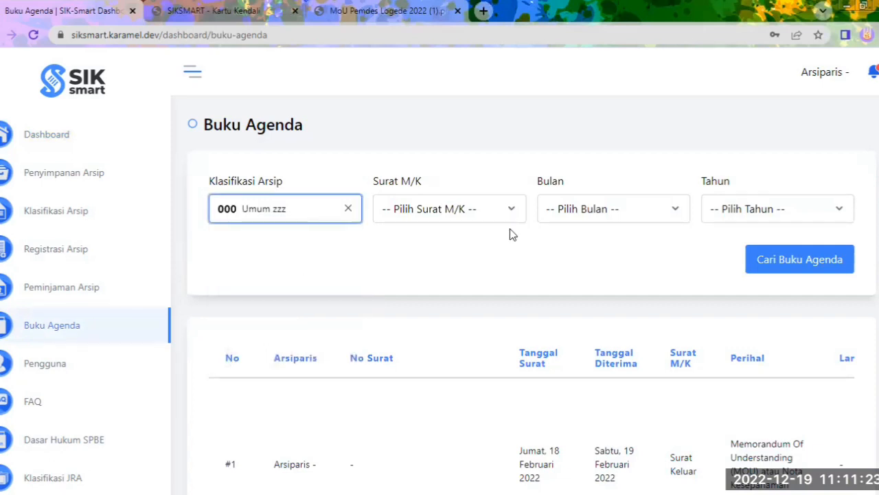
click(508, 210)
click(501, 246)
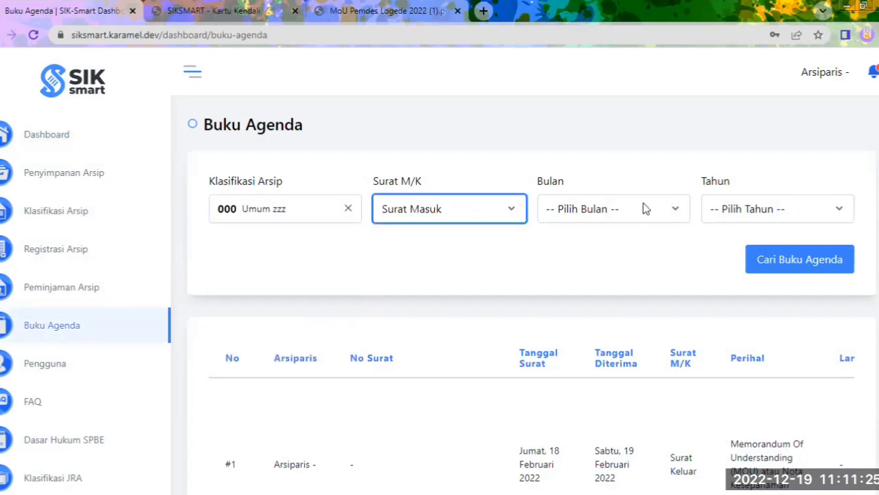
Set the filter period to Agustus 2022 and search the Buku Agenda
click(641, 209)
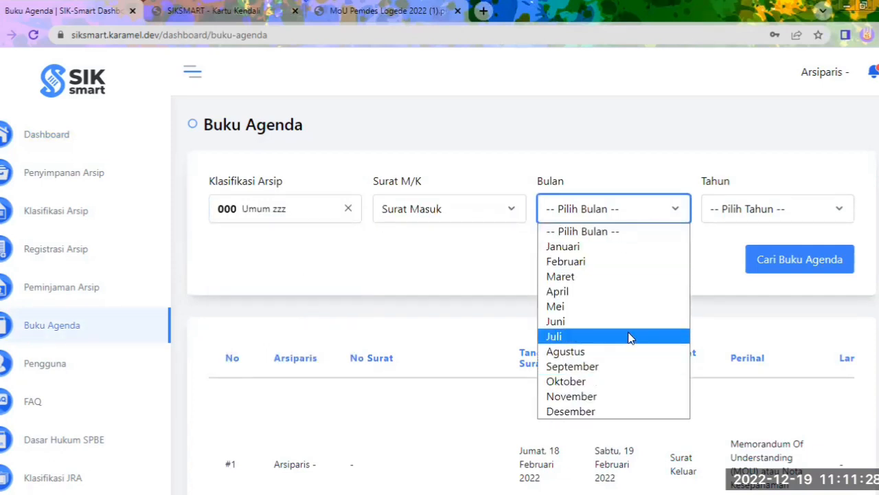
click(633, 361)
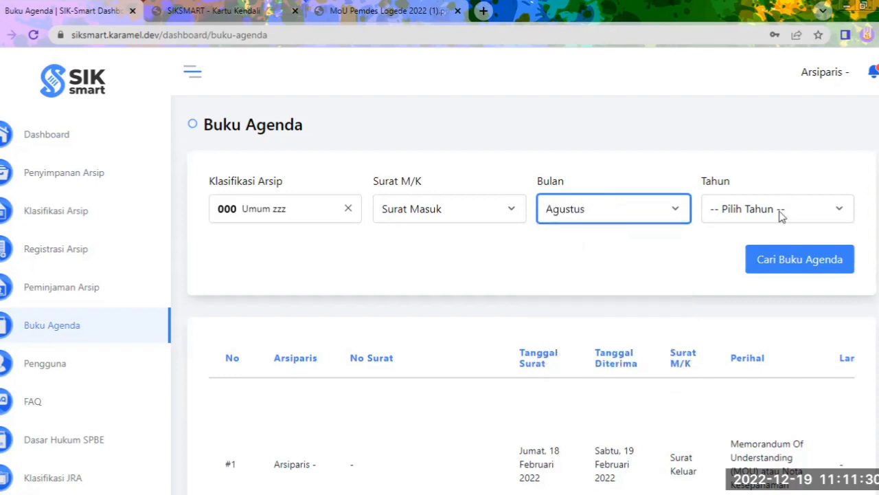
click(782, 214)
click(763, 249)
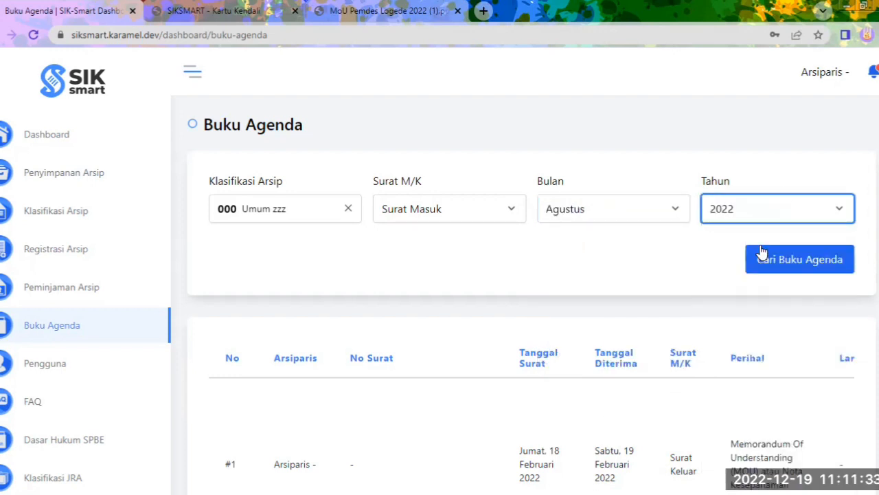
click(687, 276)
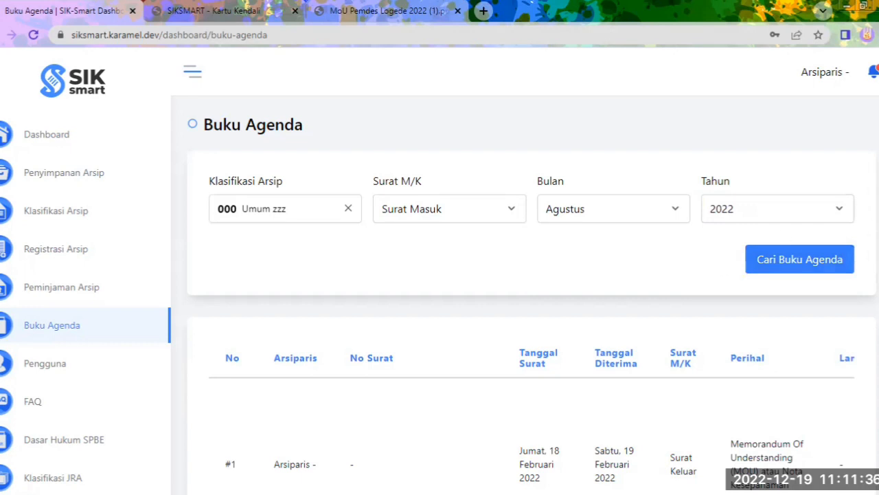
click(776, 267)
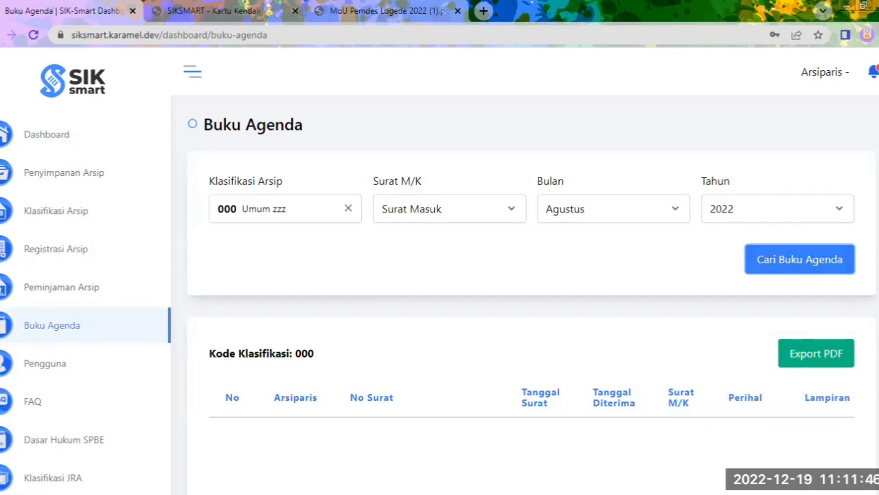
Look through the filtered Buku Agenda entries and export them as a PDF
scroll(531, 274, down, 10)
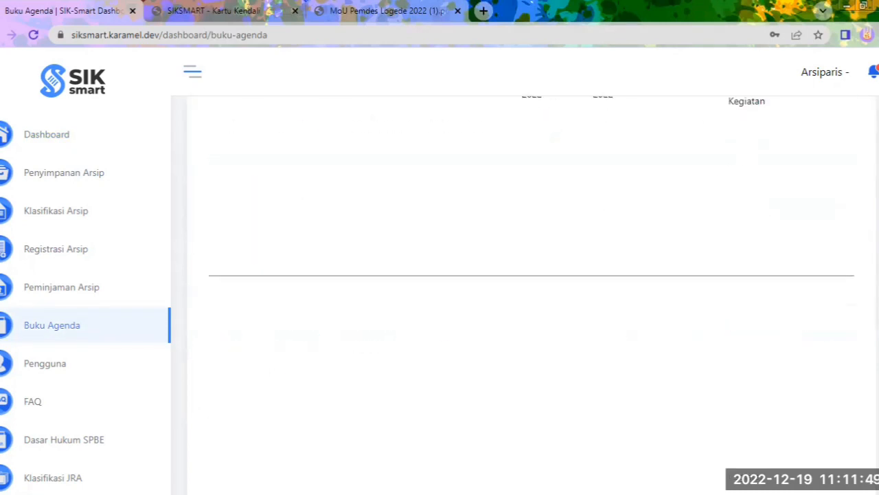
scroll(532, 274, down, 10)
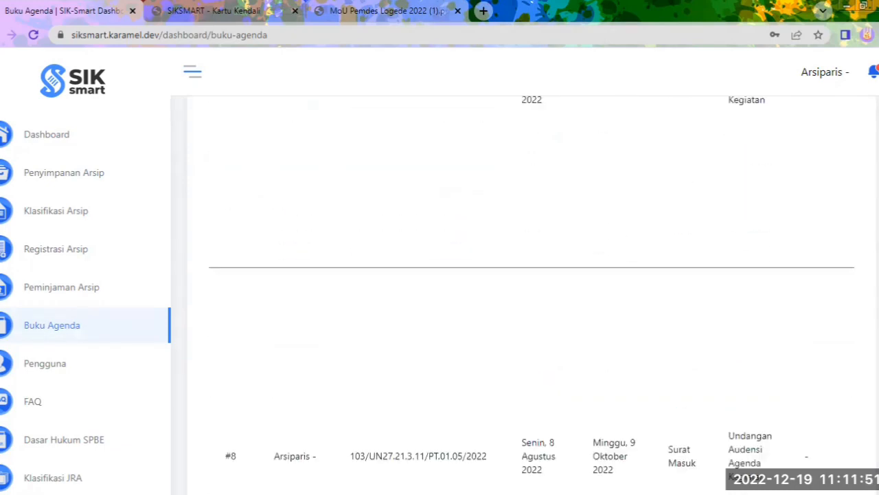
scroll(532, 296, up, 15)
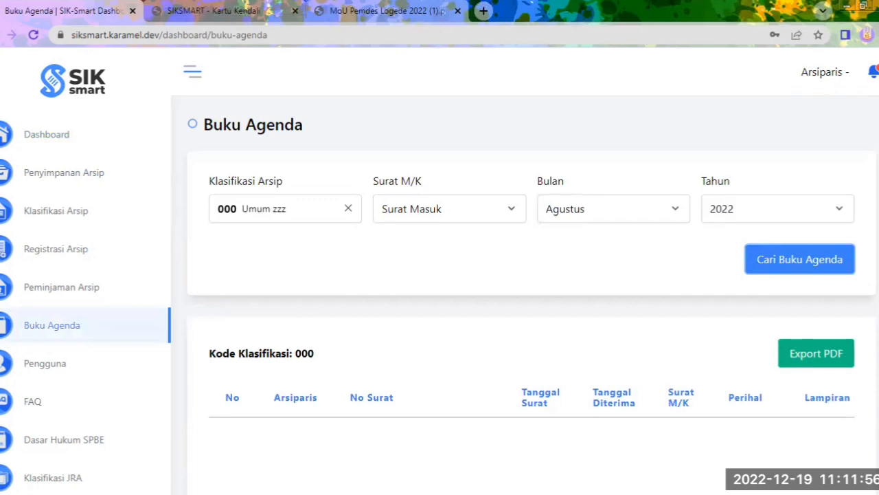
click(815, 354)
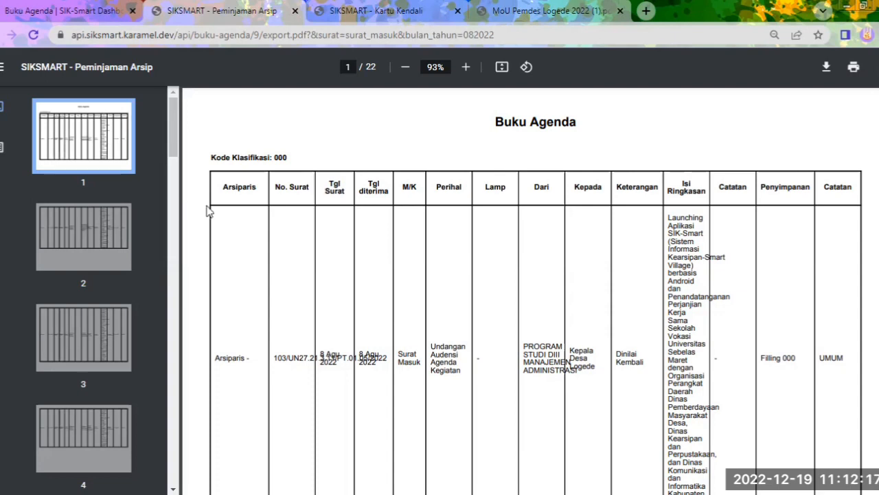
Page through the exported Buku Agenda PDF as far as page 12 and return to its first page
click(93, 217)
key(Down)
key(Down)
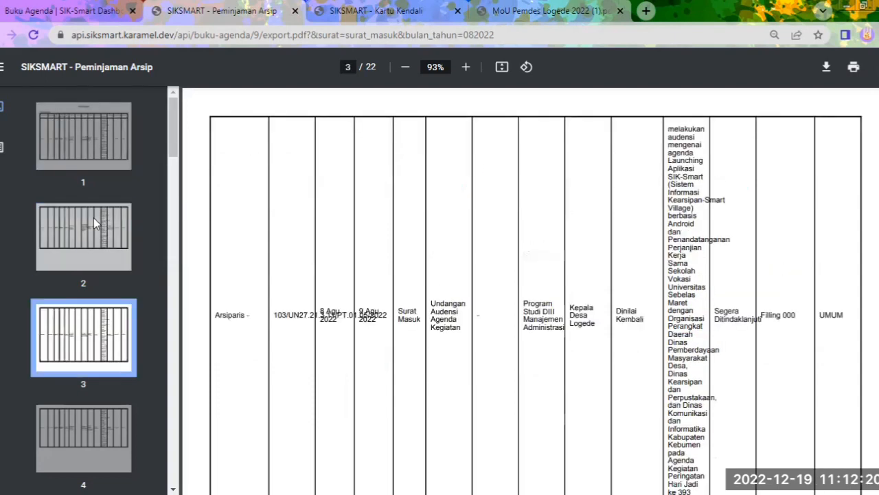
key(Down)
key(Down)
key(Down)
key(Down)
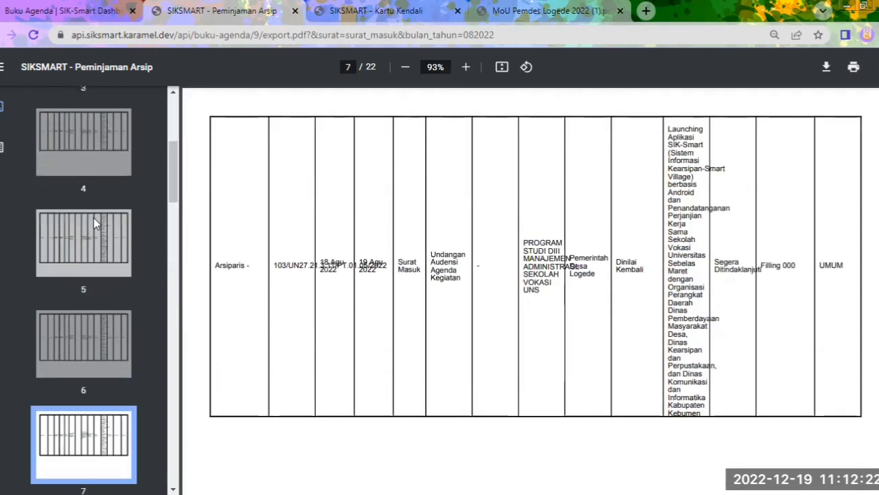
key(Down)
key(Down)
key(Down)
key(Down)
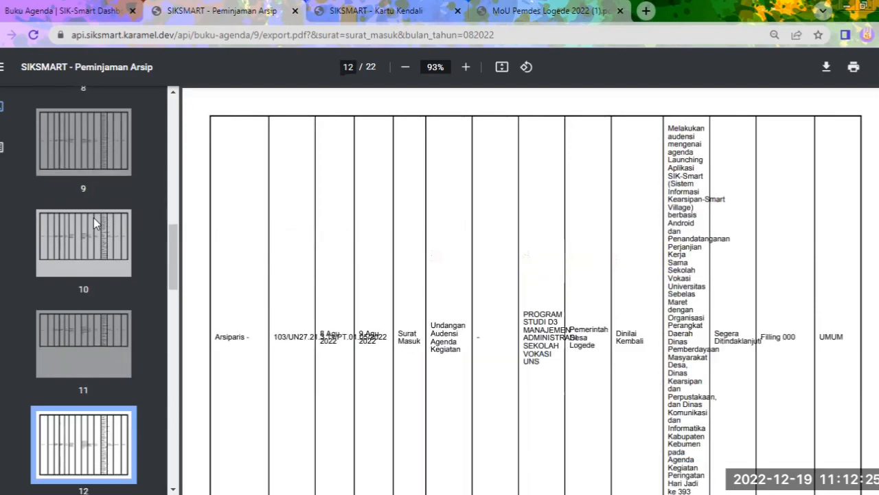
key(Up)
key(Home)
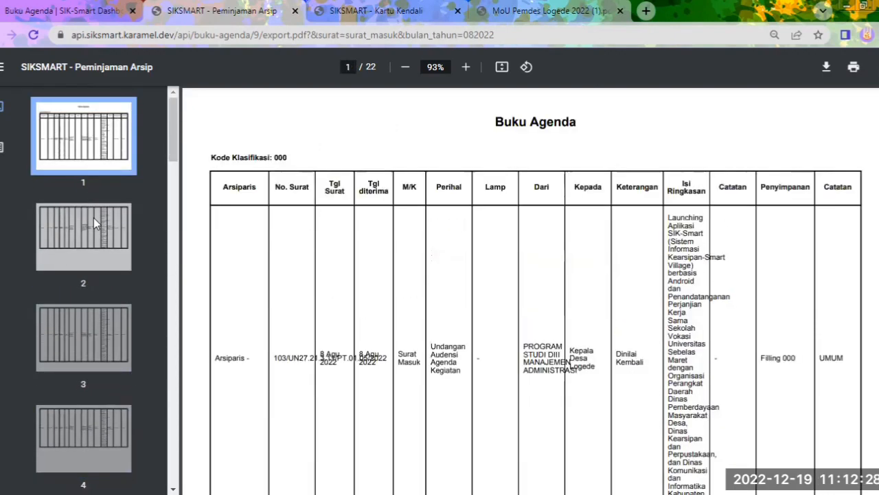
Leave the exported PDF and go back to the SIK-Smart Dashboard page
click(79, 10)
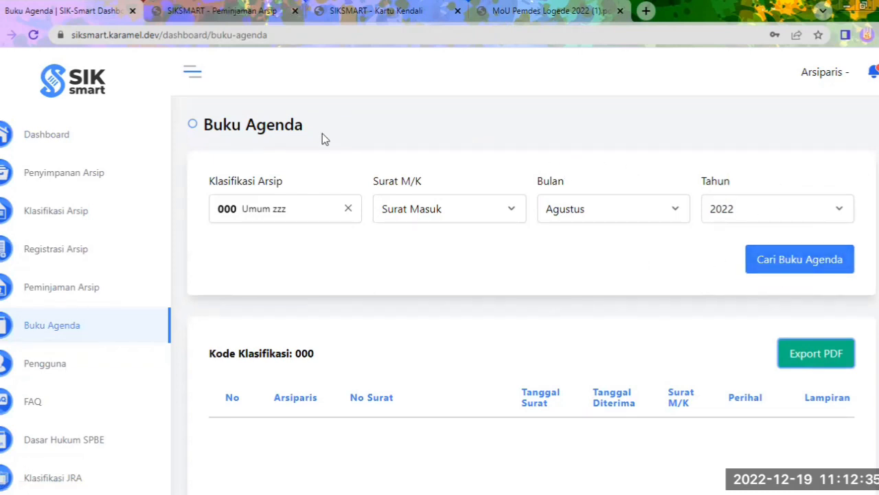
click(65, 138)
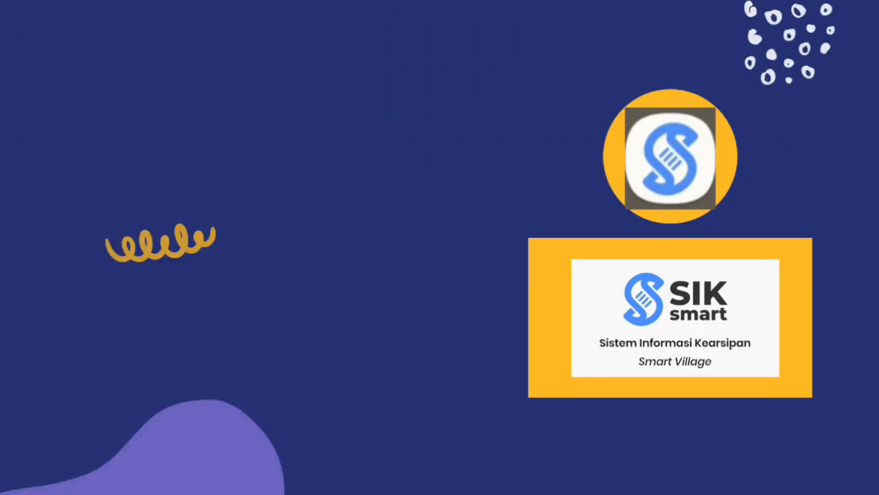